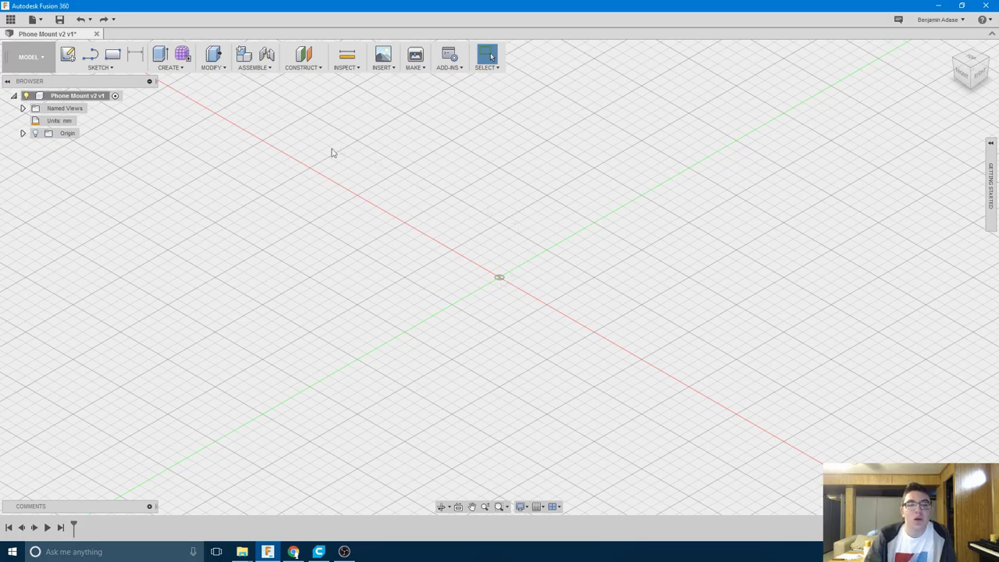
# Sketch a 22.2 by 22.2 mm center rectangle on the horizontal ground plane, centered on the origin
pyautogui.click(106, 68)
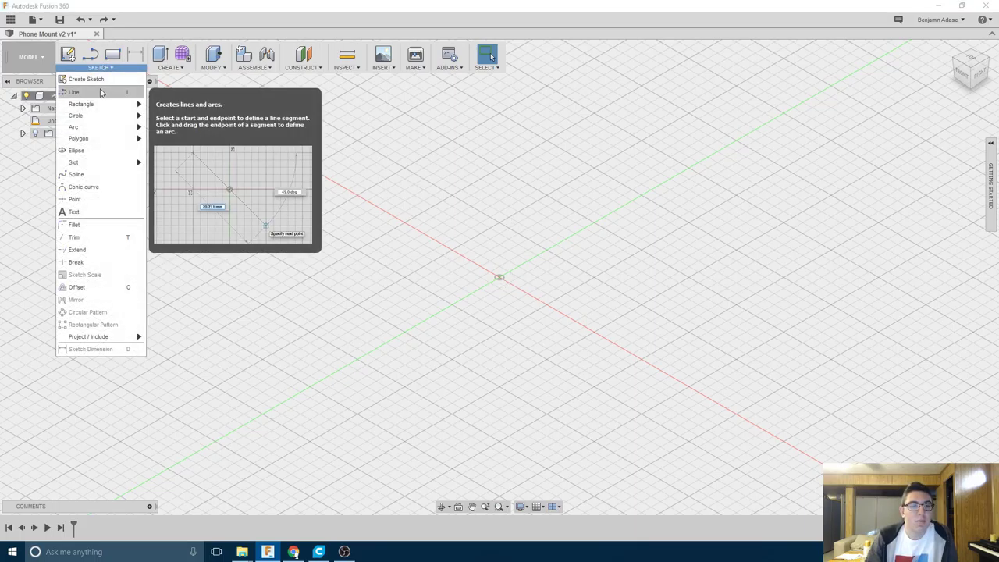
pyautogui.moveTo(99, 106)
pyautogui.click(168, 127)
pyautogui.click(560, 277)
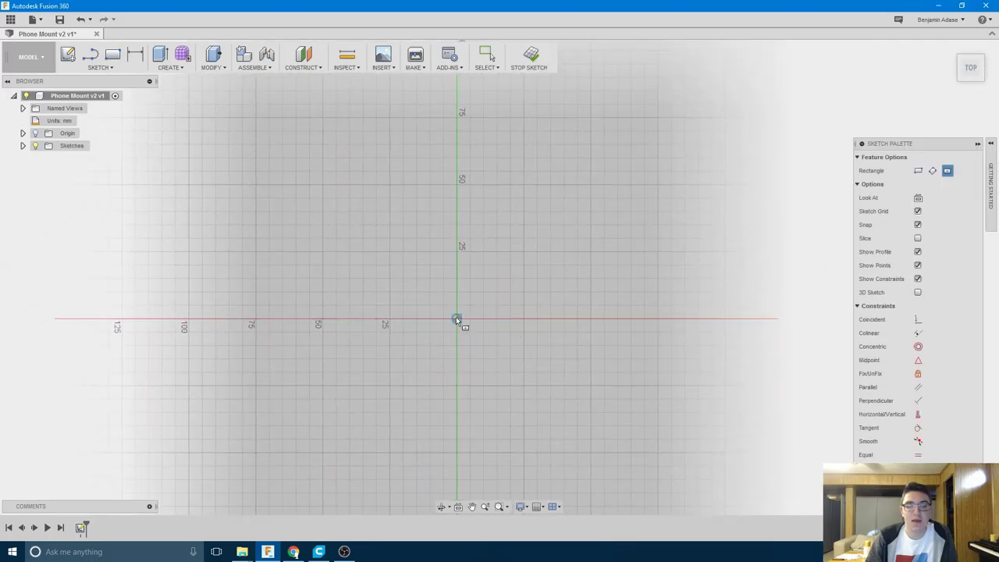
pyautogui.click(456, 318)
pyautogui.write('22.2')
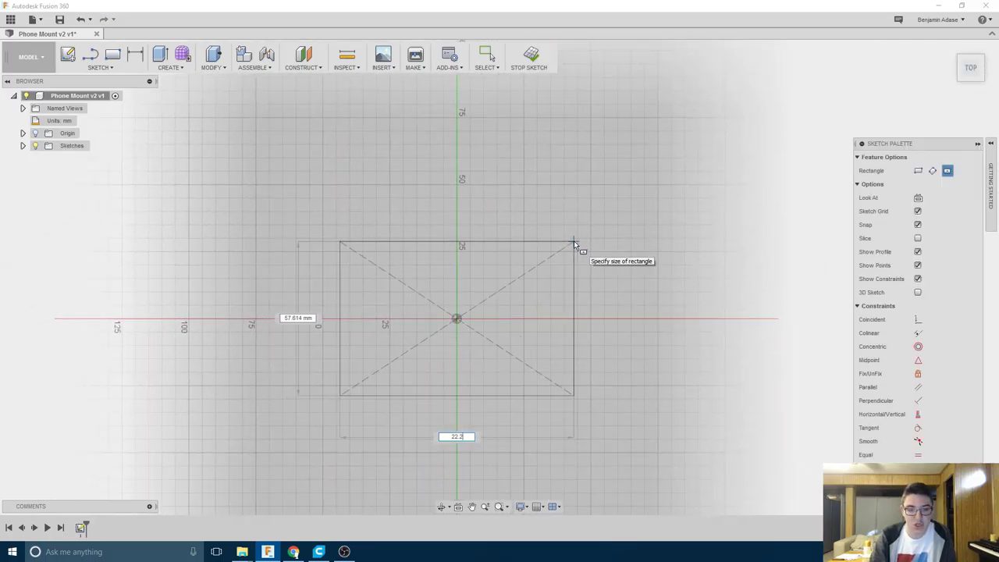
pyautogui.press('Tab')
pyautogui.write('22.2')
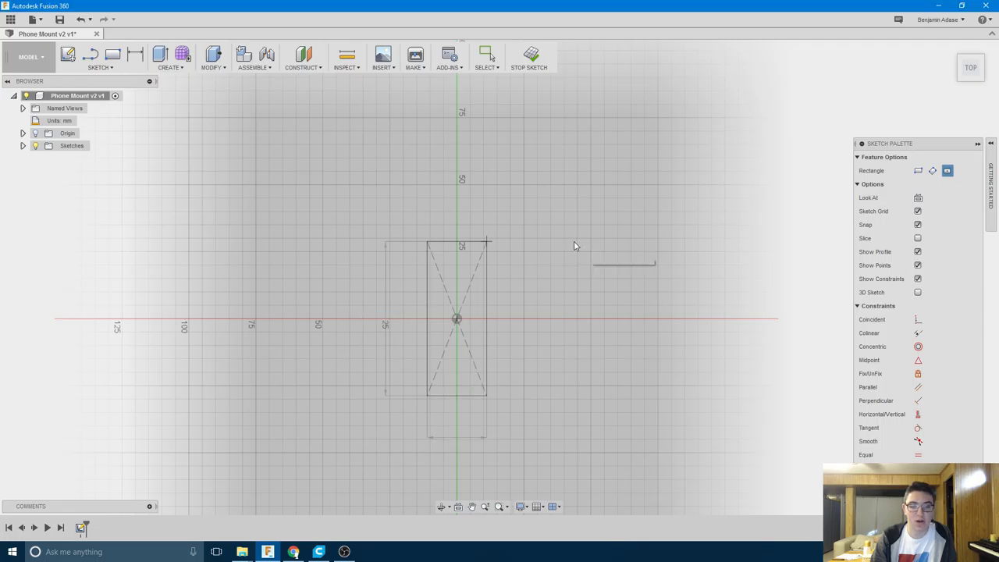
pyautogui.press('Return')
pyautogui.scroll(3, 413, 373)
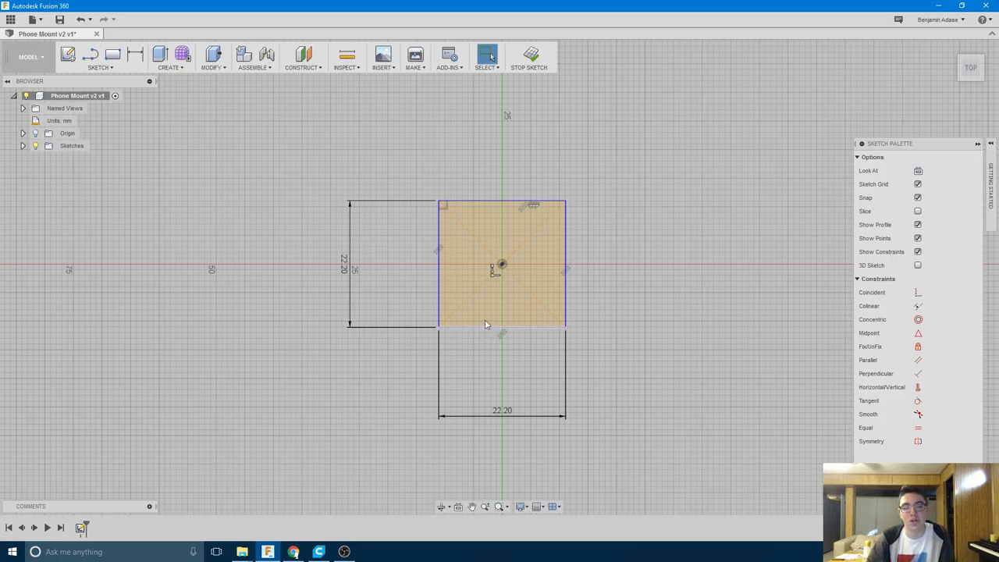
# Finish the square's sketch and start a second sketch on the same horizontal plane
pyautogui.click(491, 311)
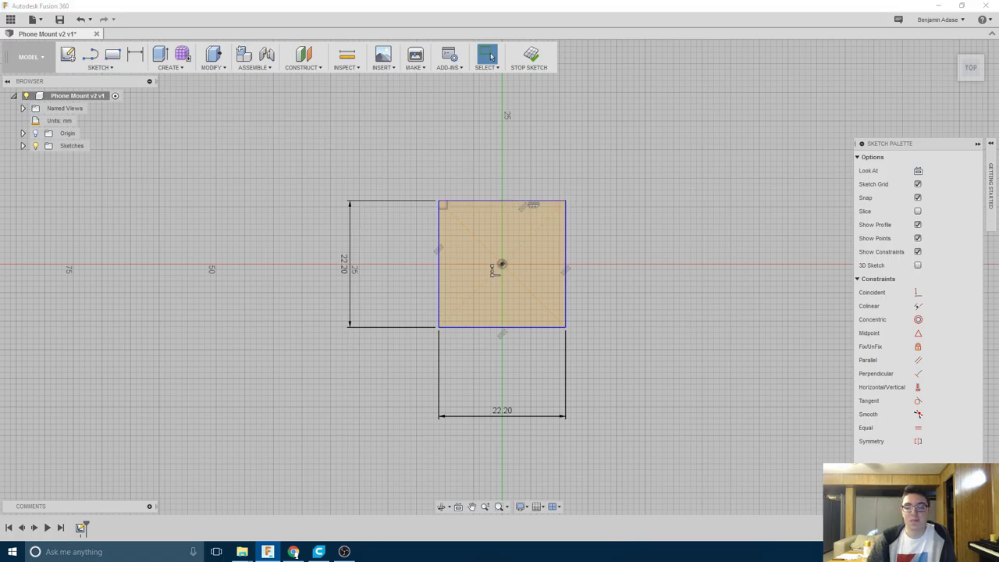
pyautogui.click(918, 470)
pyautogui.click(67, 55)
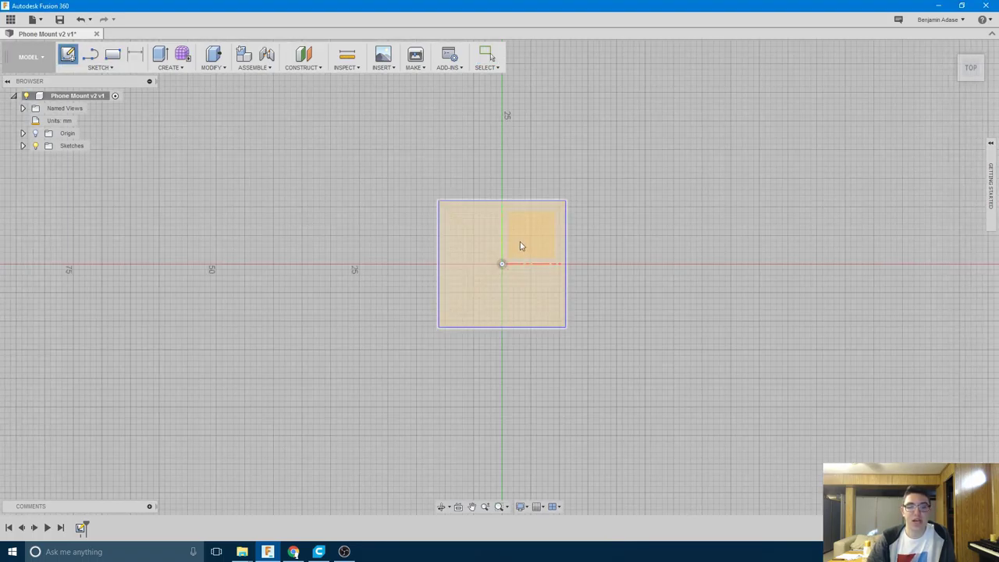
pyautogui.click(520, 241)
pyautogui.click(951, 47)
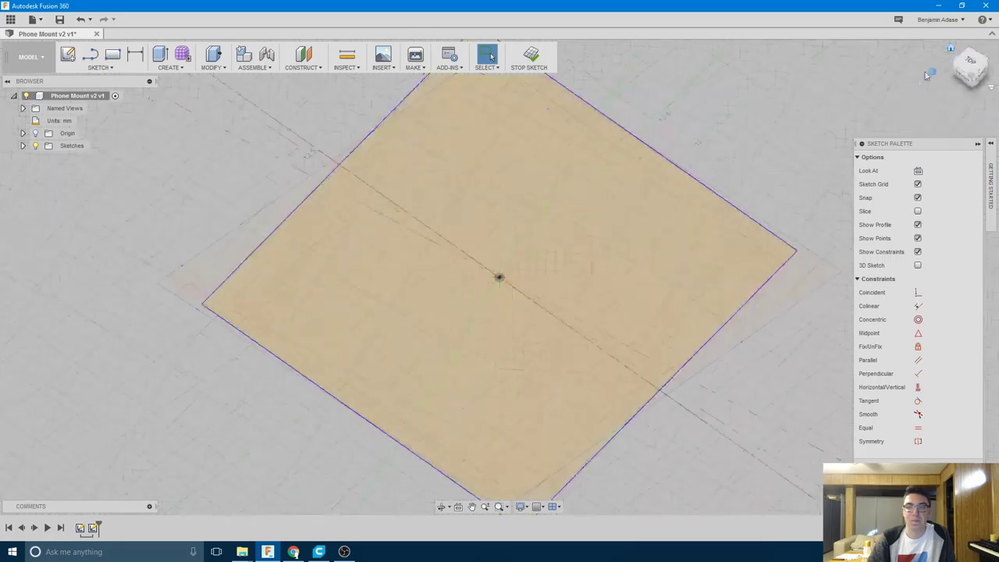
pyautogui.click(100, 67)
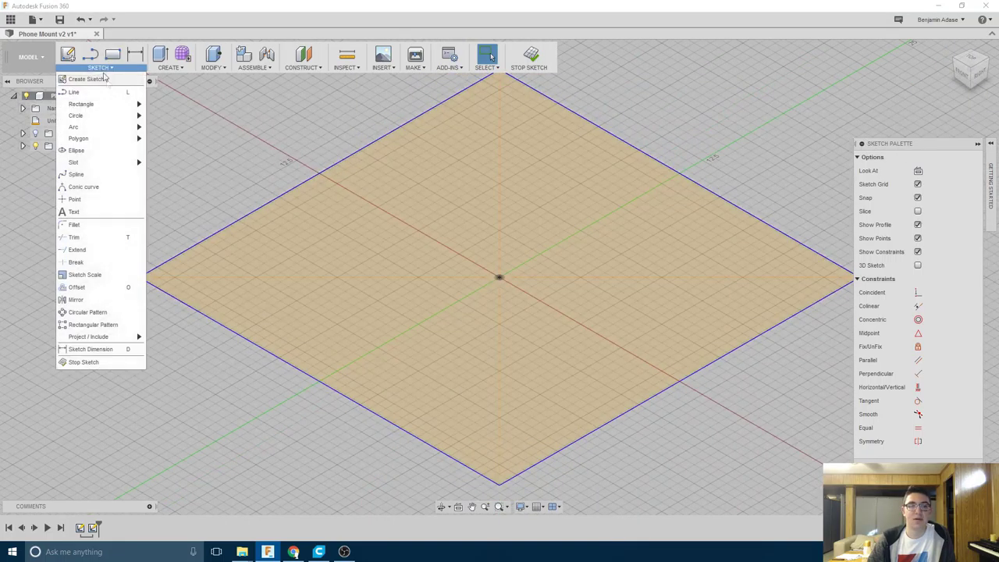
pyautogui.moveTo(107, 115)
pyautogui.click(176, 117)
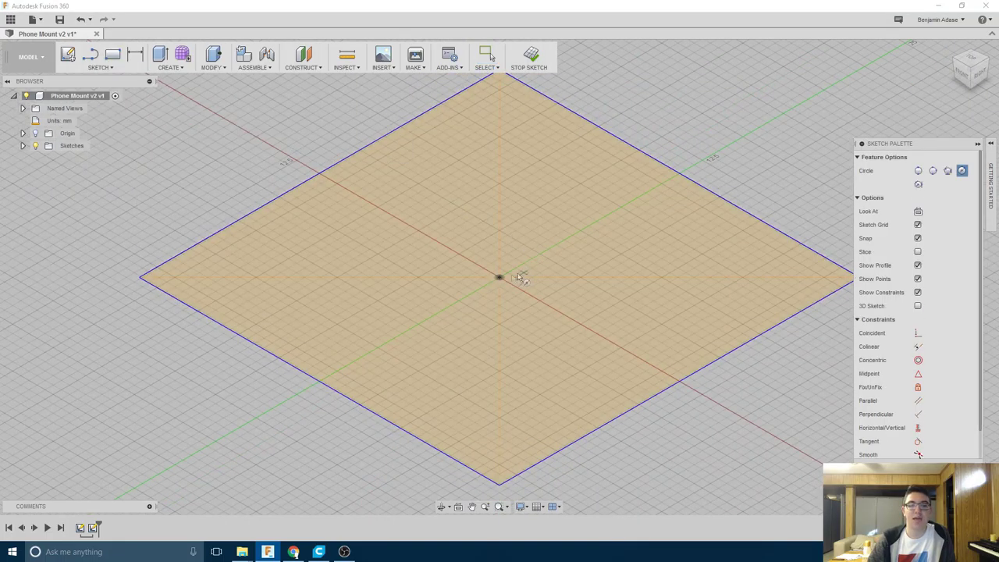
pyautogui.click(500, 279)
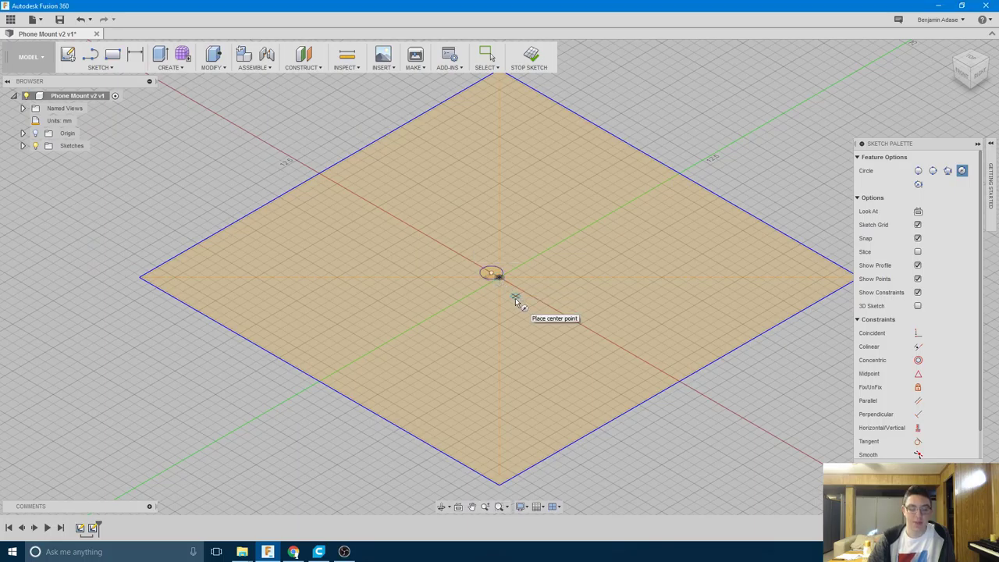
pyautogui.press('Escape')
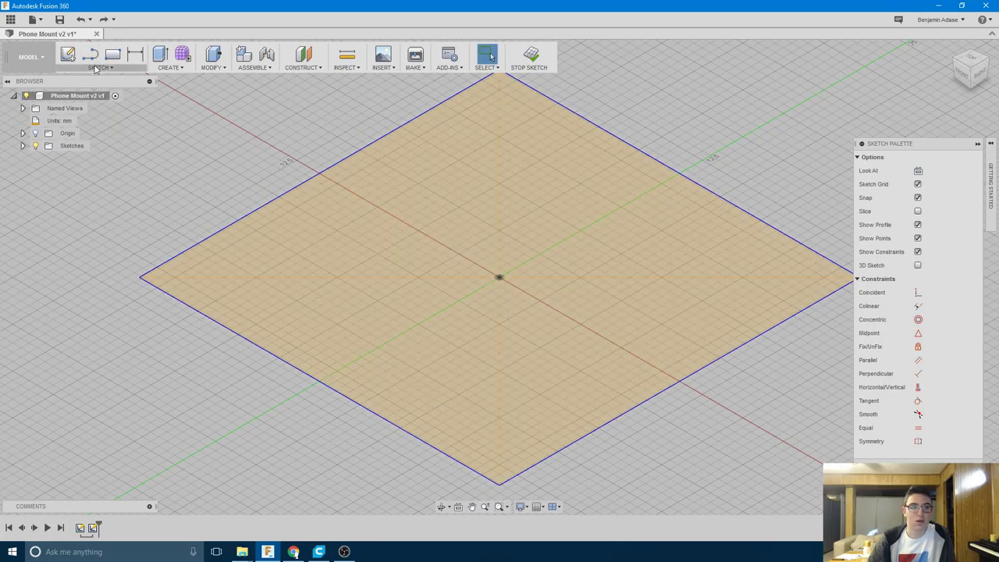
# Sketch a center-diameter circle of 6.35 mm at the origin, in the middle of the square
pyautogui.click(99, 67)
pyautogui.moveTo(102, 115)
pyautogui.click(176, 117)
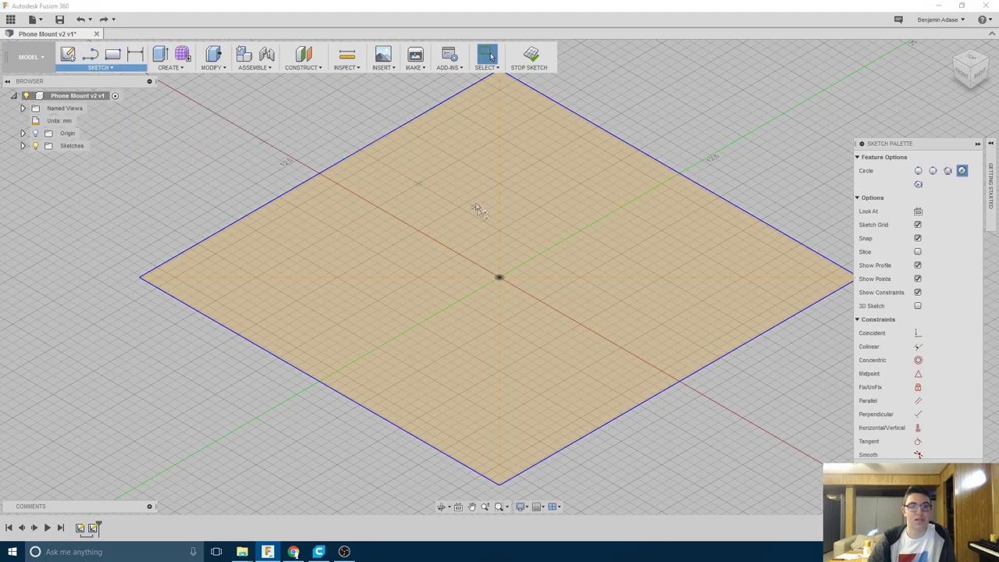
pyautogui.click(499, 279)
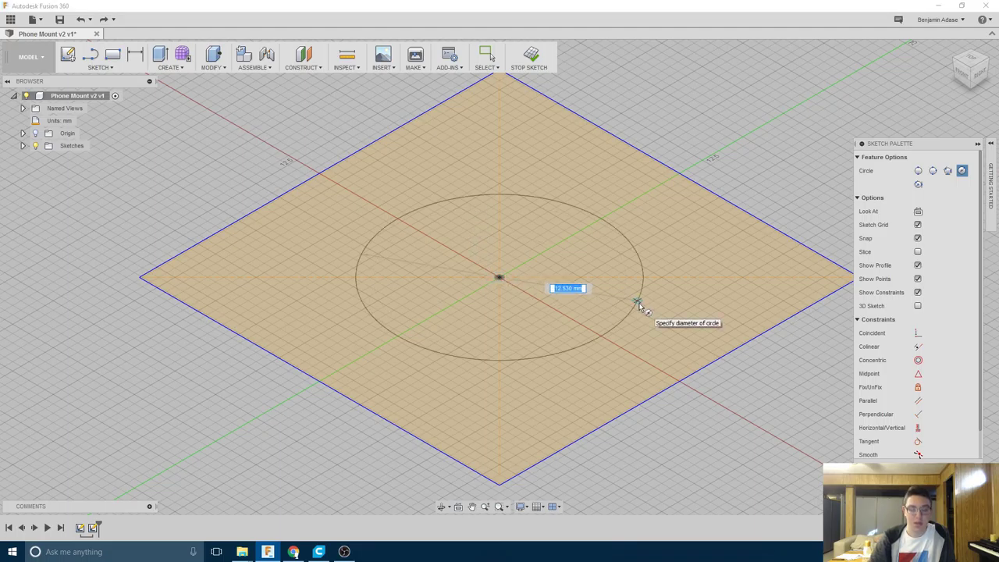
pyautogui.write('6.35')
pyautogui.press('Return')
pyautogui.press('Escape')
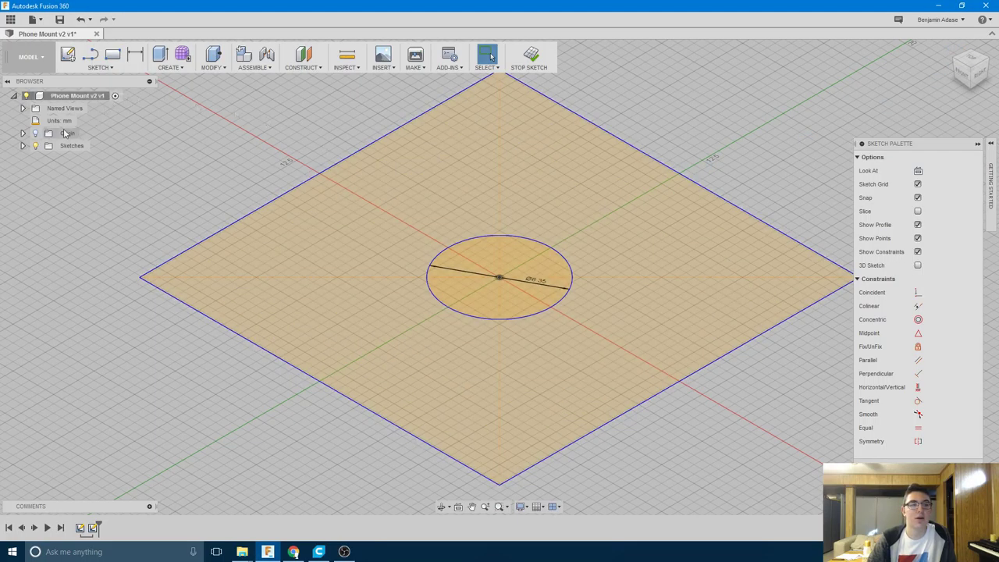
# Hide and show Sketch1 and Sketch2 in turn to check which profile each sketch contains
pyautogui.click(23, 146)
pyautogui.click(45, 158)
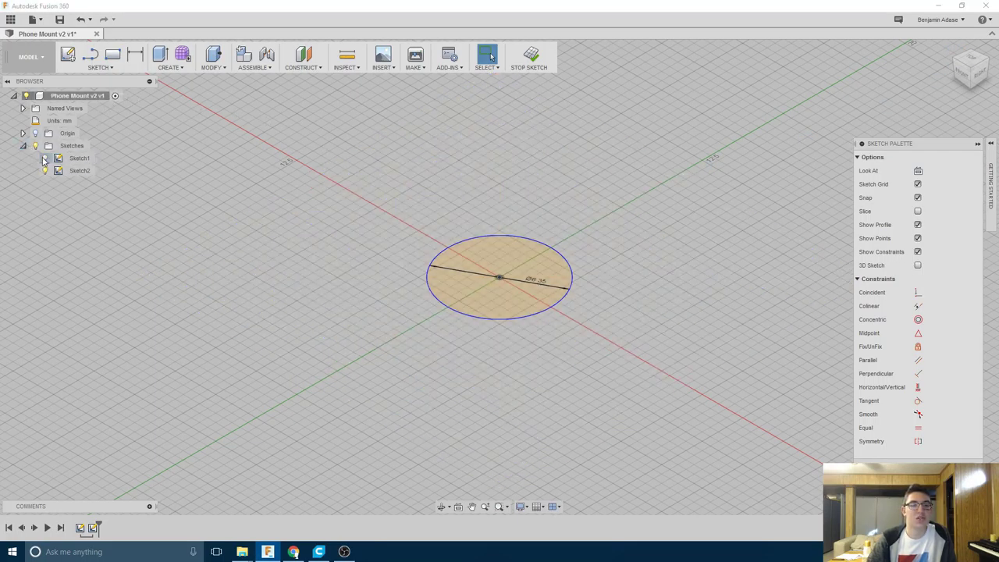
pyautogui.click(45, 158)
pyautogui.click(44, 170)
pyautogui.click(45, 170)
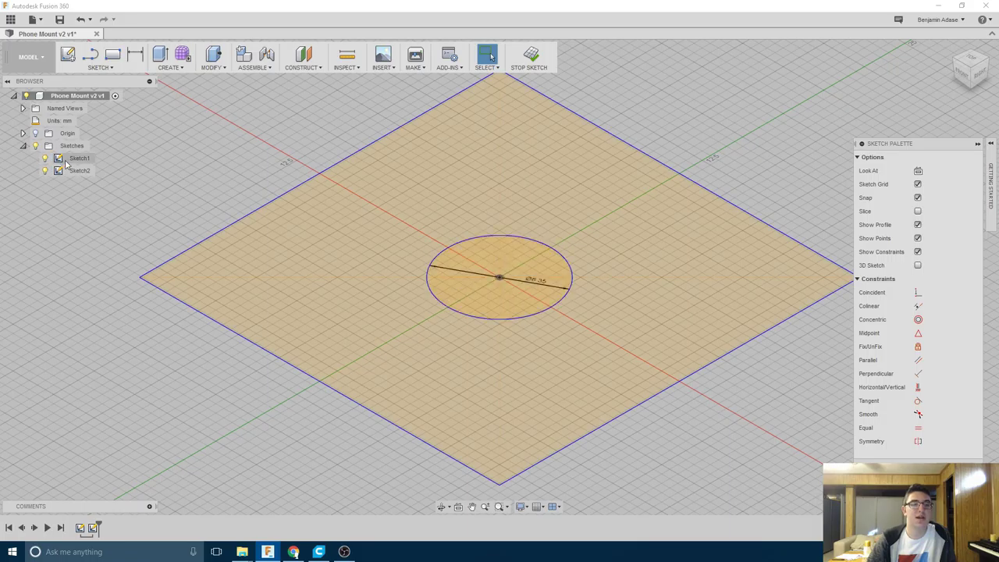
# Extrude the full square profile of Sketch1 upward as a new body, using a one-sided distance
pyautogui.click(78, 170)
pyautogui.click(160, 54)
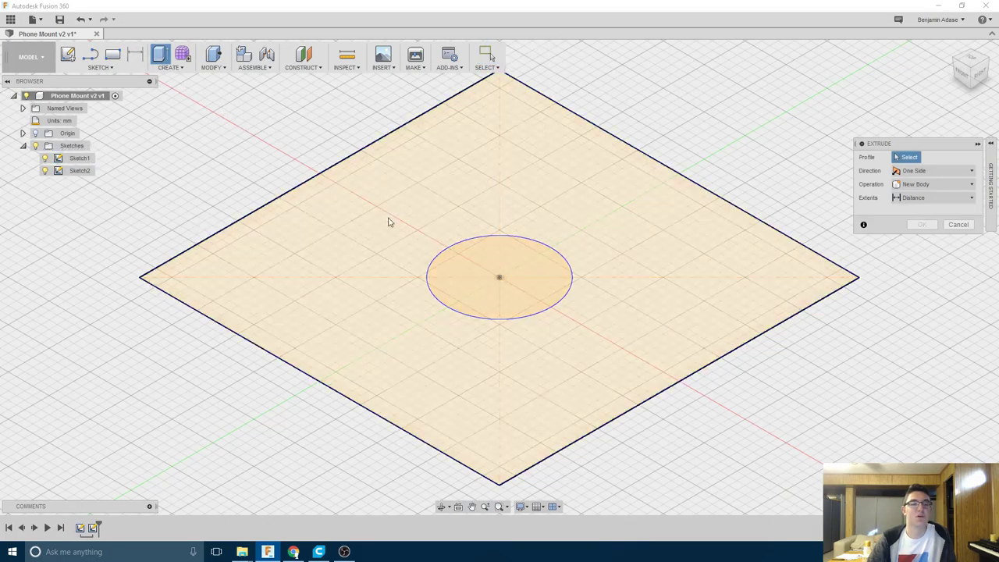
pyautogui.click(453, 230)
pyautogui.moveTo(491, 267); pyautogui.dragTo(476, 39)
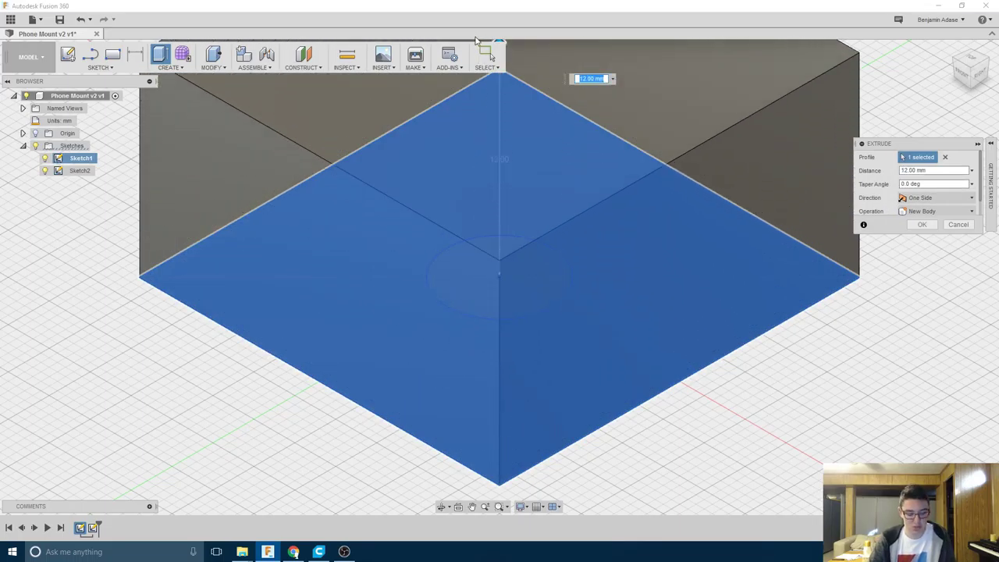
pyautogui.press('Return')
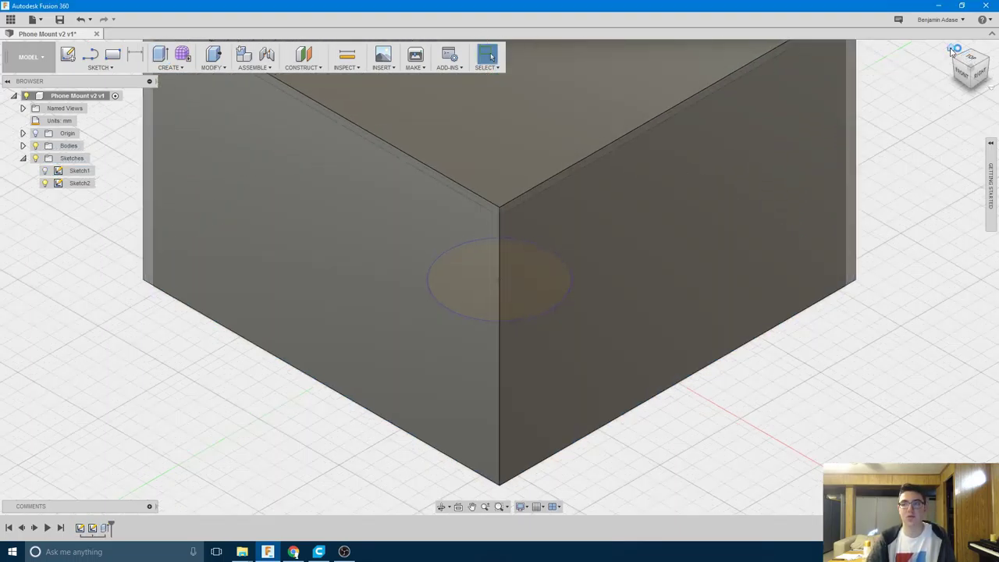
# Extrude the circle on the block's underside 5 mm into the block as a cut
pyautogui.click(955, 49)
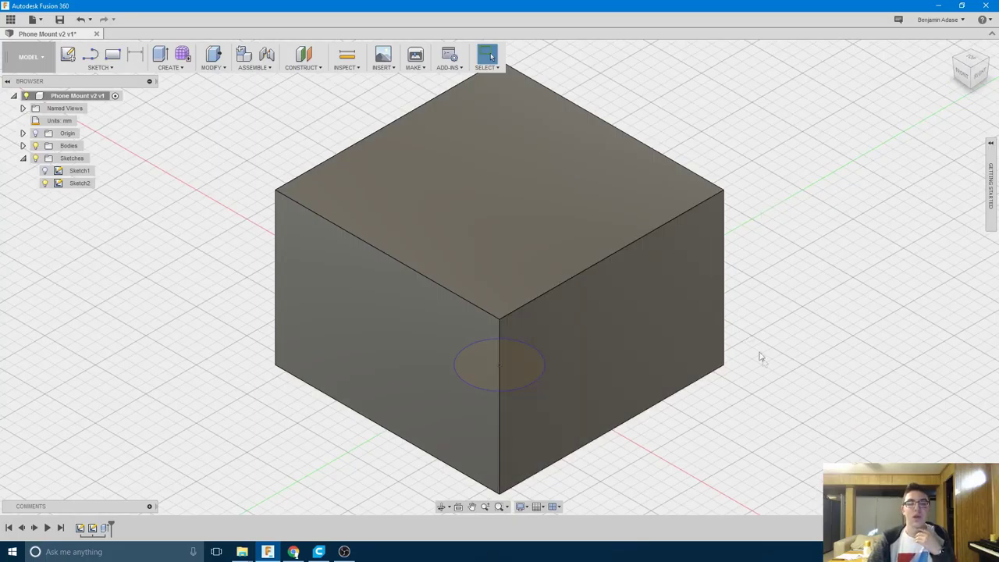
pyautogui.keyDown('shift'); pyautogui.moveTo(751, 401); pyautogui.dragTo(758, 341, button='middle'); pyautogui.keyUp('shift')
pyautogui.click(160, 55)
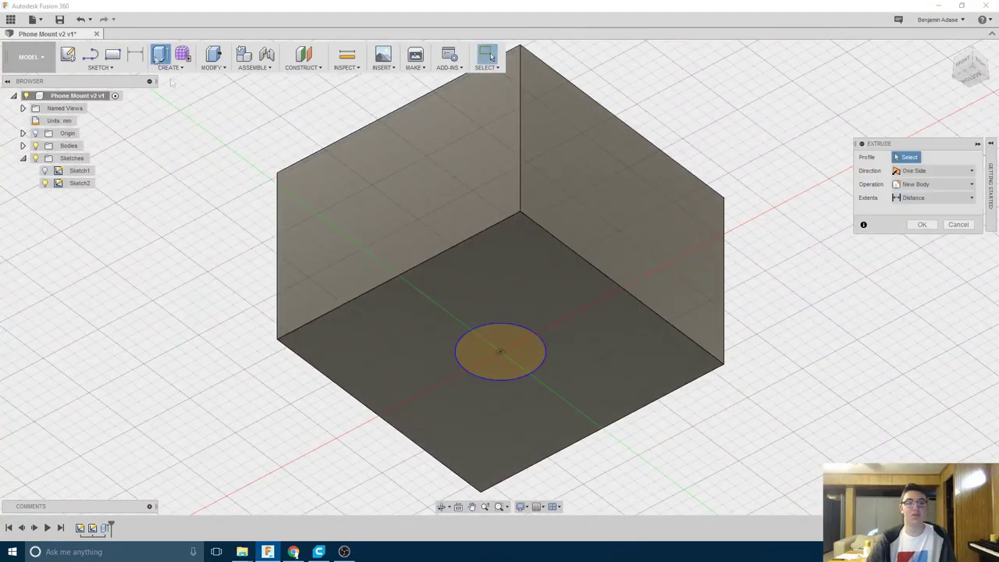
pyautogui.click(500, 347)
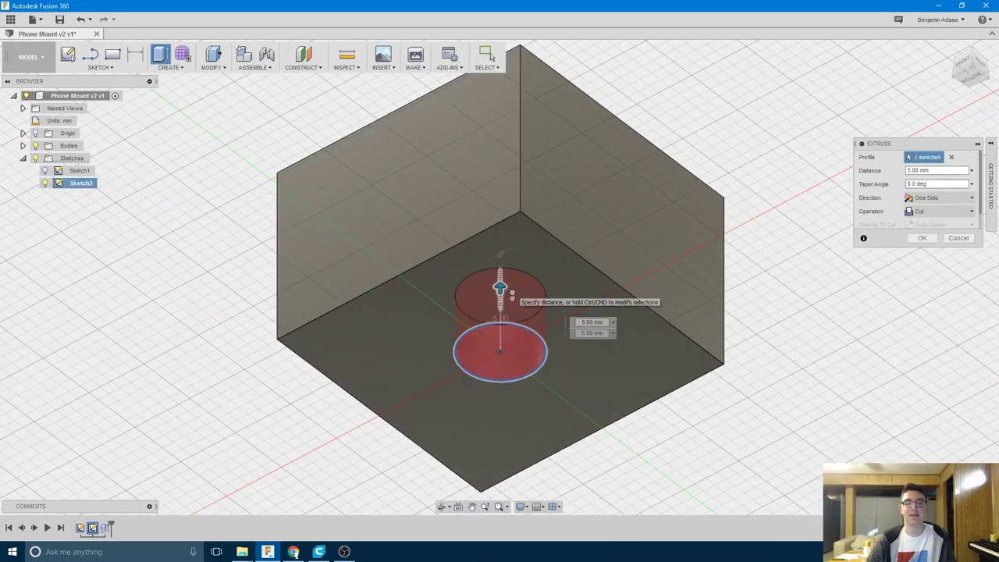
pyautogui.press('Return')
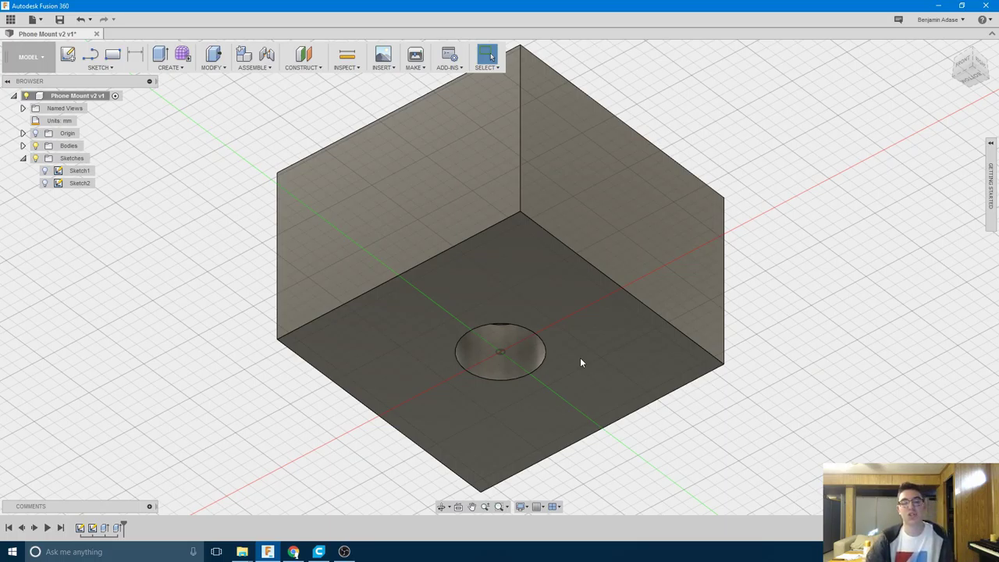
# Add a modeled, full-length, right-hand M6x1 ISO Metric thread of class 6H to the hole's inner wall
pyautogui.click(180, 71)
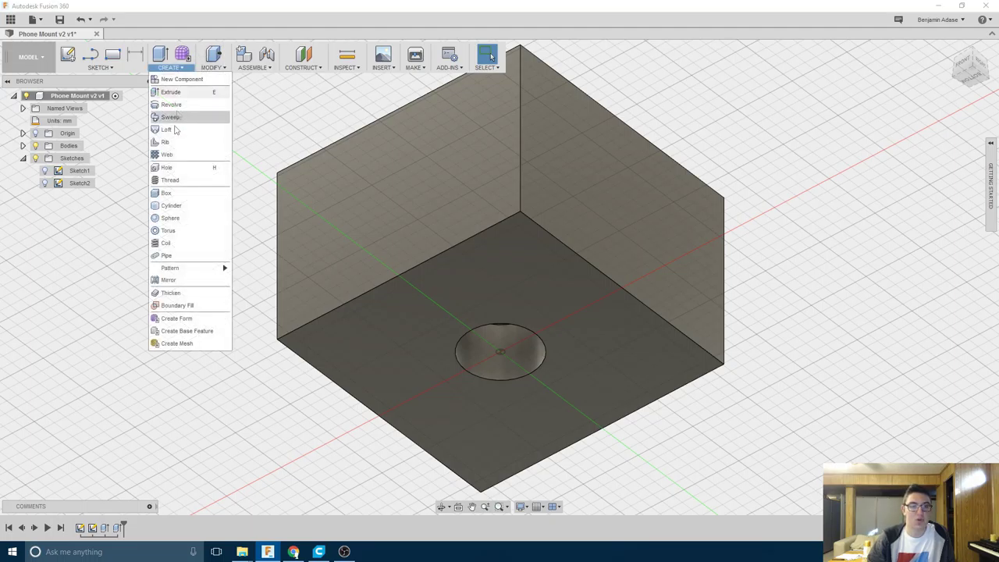
pyautogui.click(175, 181)
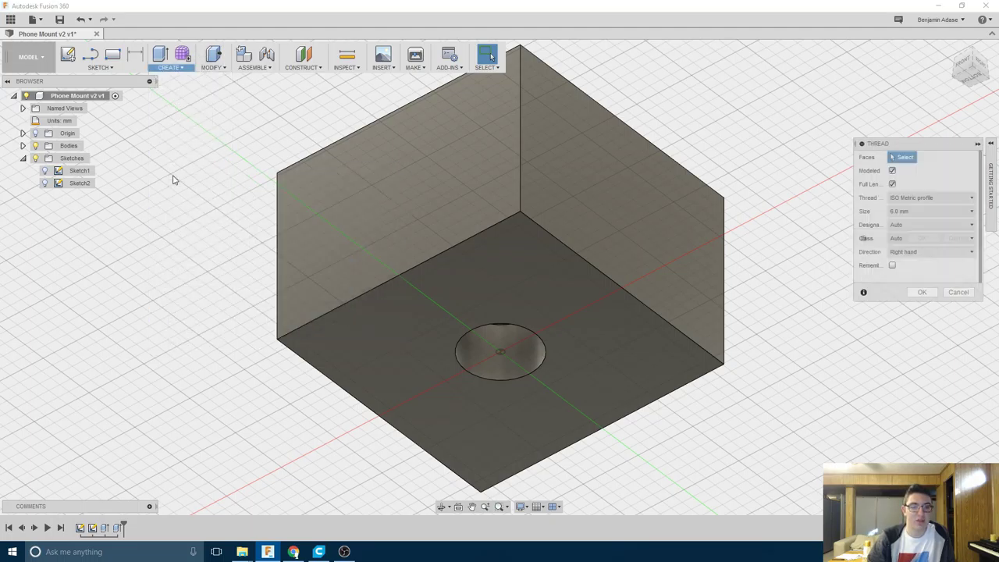
pyautogui.click(491, 354)
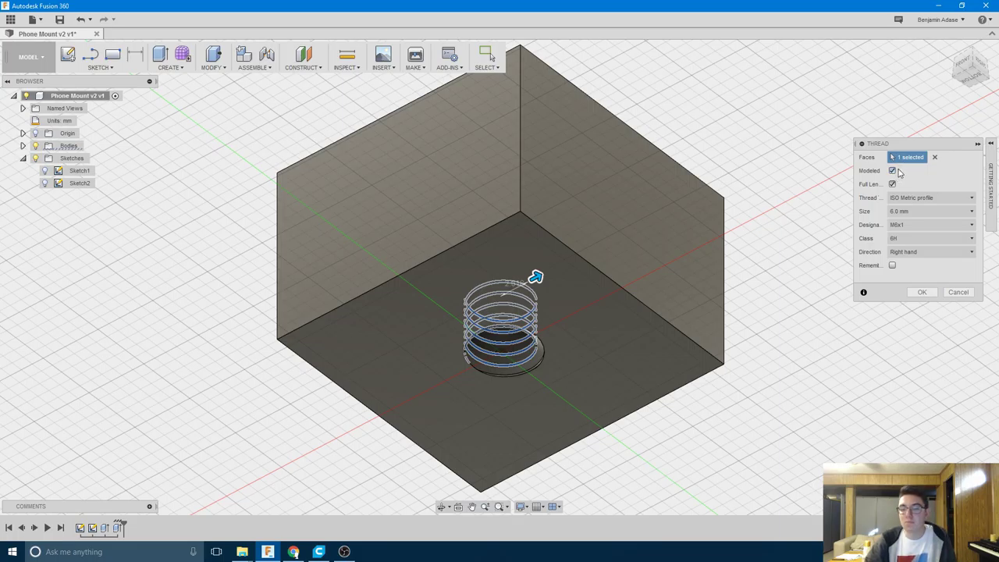
pyautogui.click(906, 201)
pyautogui.click(905, 202)
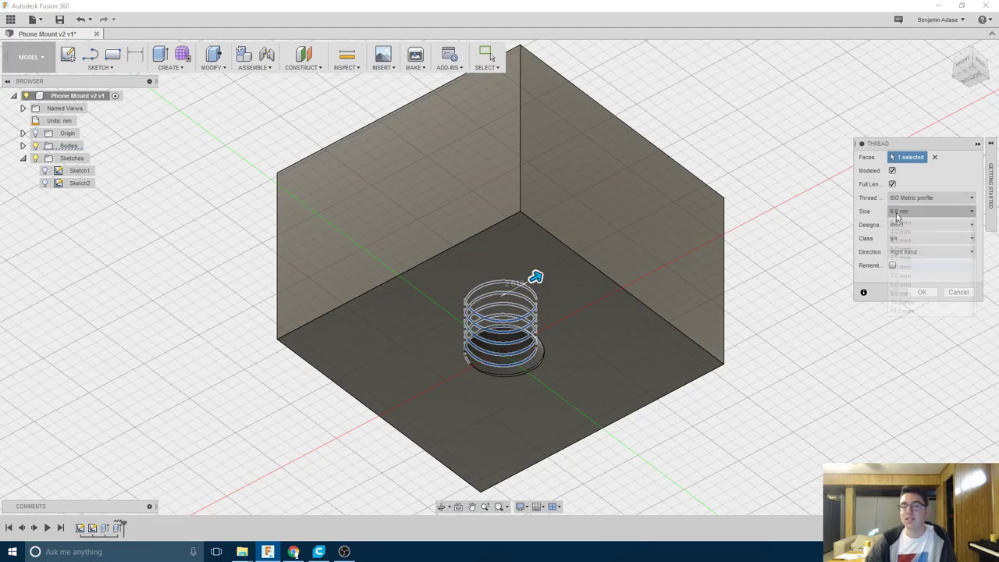
pyautogui.click(904, 225)
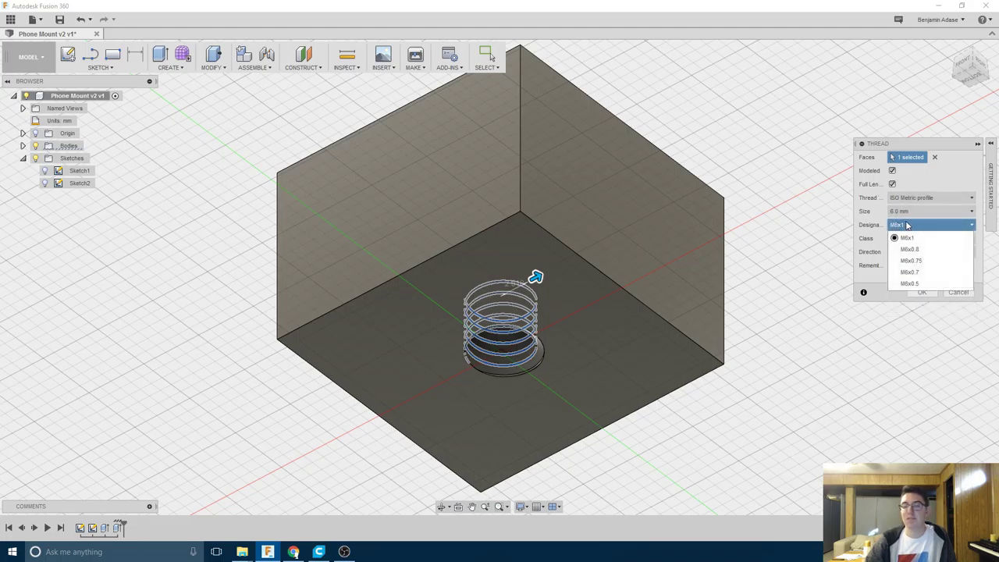
pyautogui.click(907, 226)
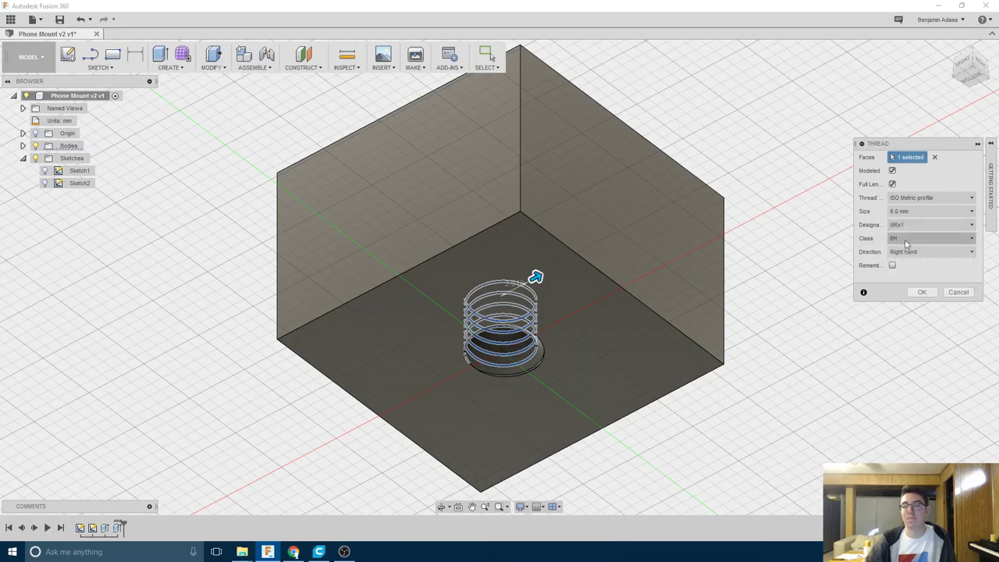
pyautogui.click(922, 292)
# Examine the threaded hole from below and the block's overall shape, ending on its front face
pyautogui.scroll(-3, 747, 352)
pyautogui.scroll(4, 747, 347)
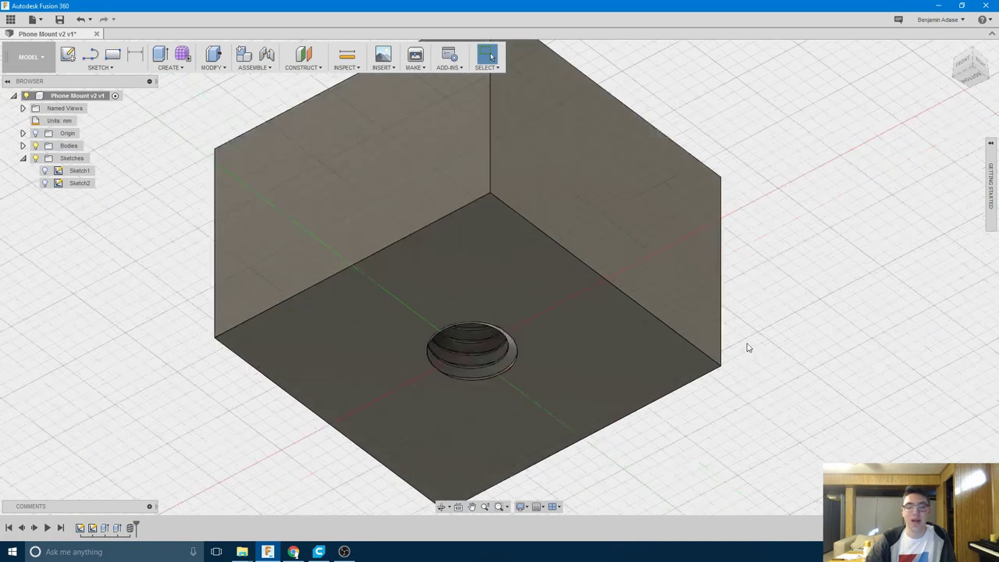
pyautogui.keyDown('shift'); pyautogui.moveTo(747, 348); pyautogui.dragTo(593, 375, button='middle'); pyautogui.keyUp('shift')
pyautogui.scroll(-8, 593, 373)
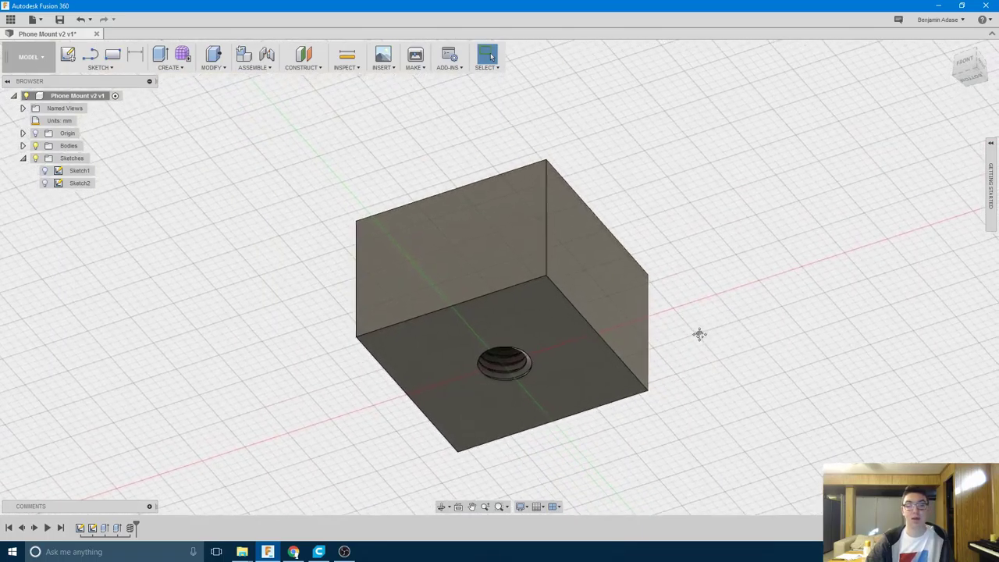
pyautogui.click(950, 50)
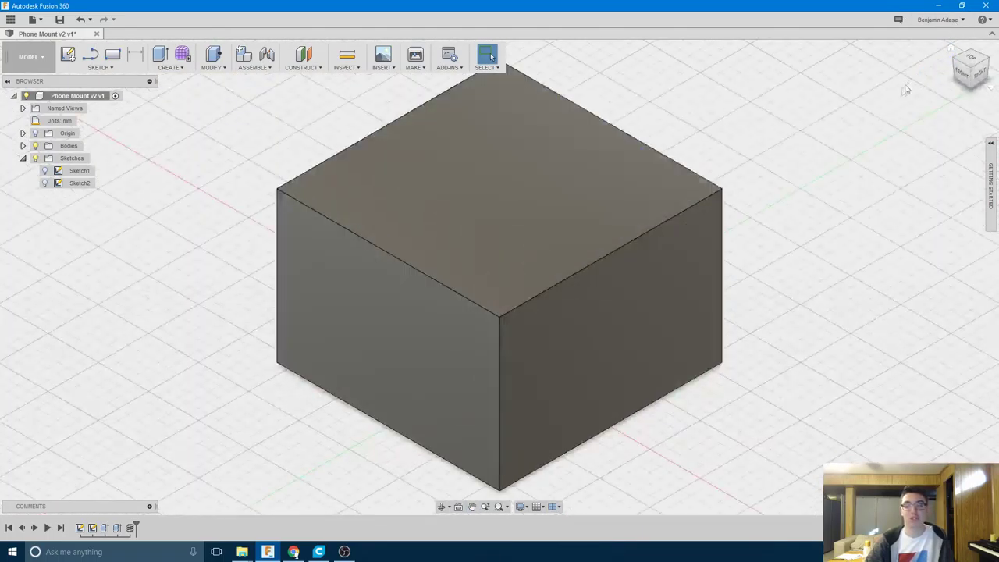
pyautogui.scroll(-4, 851, 145)
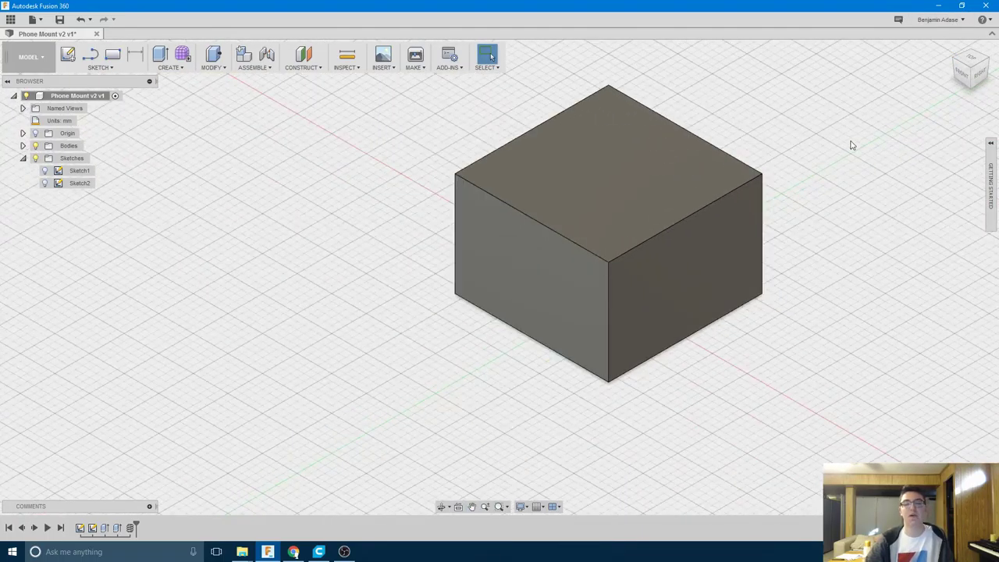
pyautogui.click(951, 51)
pyautogui.click(962, 76)
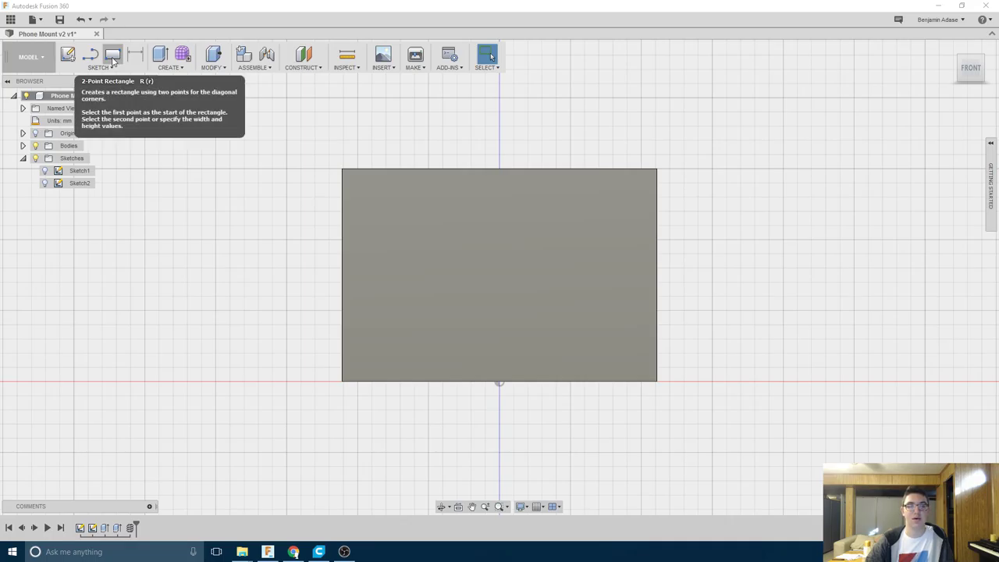
# On the front origin plane, sketch a rectangle 22.2 mm wide and 7 mm high, sitting along the block's top edge
pyautogui.click(113, 61)
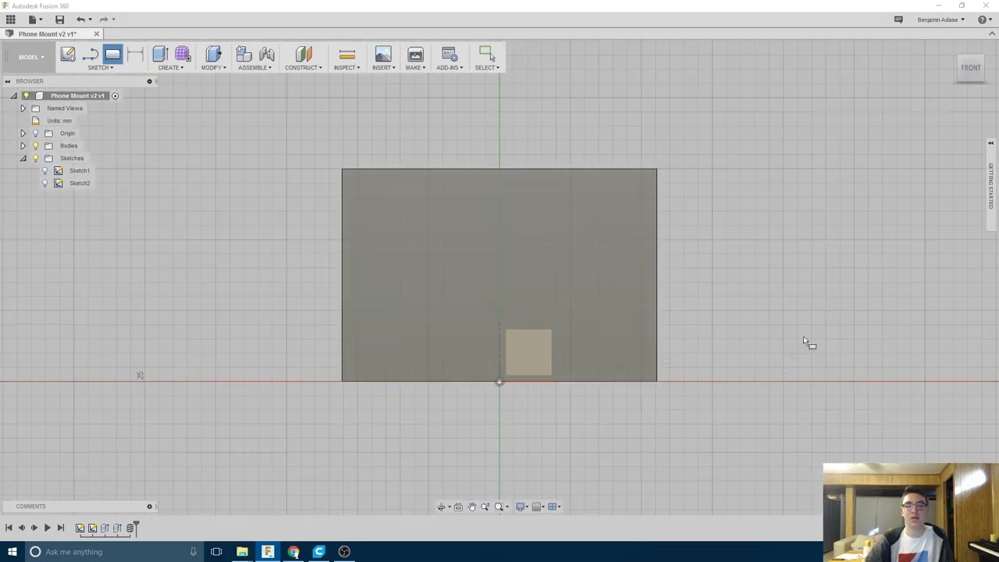
pyautogui.click(807, 342)
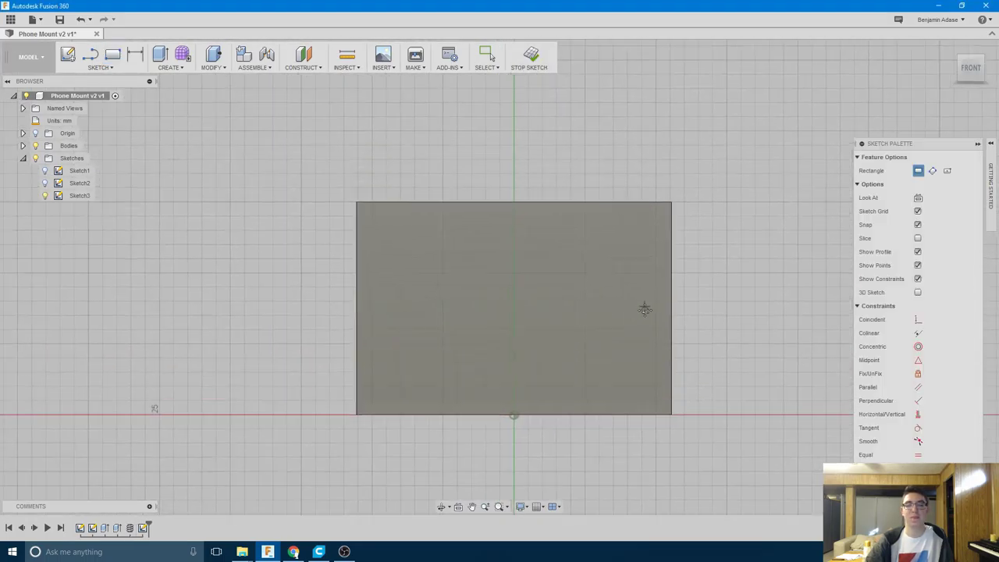
pyautogui.click(368, 257)
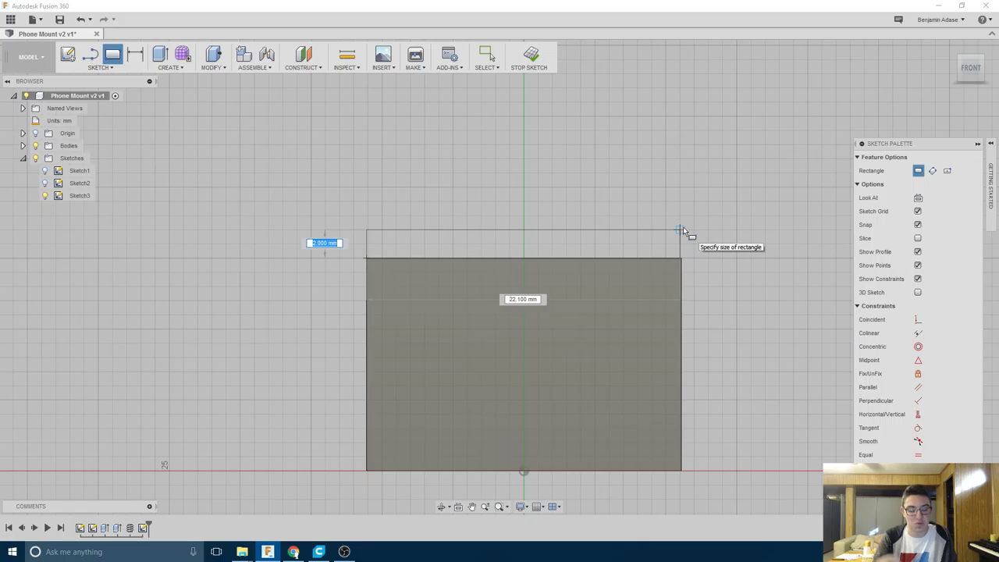
pyautogui.write('7')
pyautogui.press('Tab')
pyautogui.write('22.2')
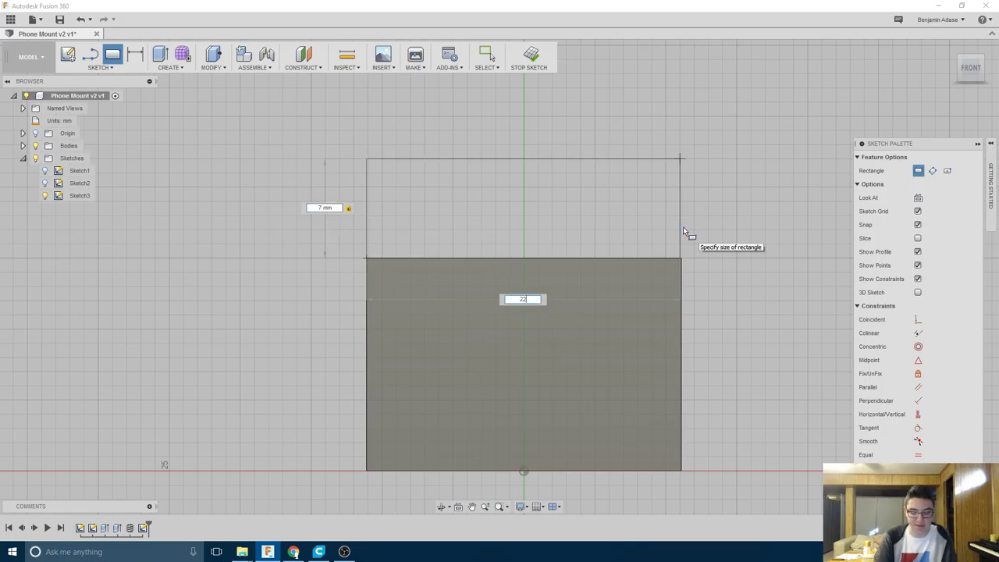
pyautogui.press('Return')
pyautogui.press('Escape')
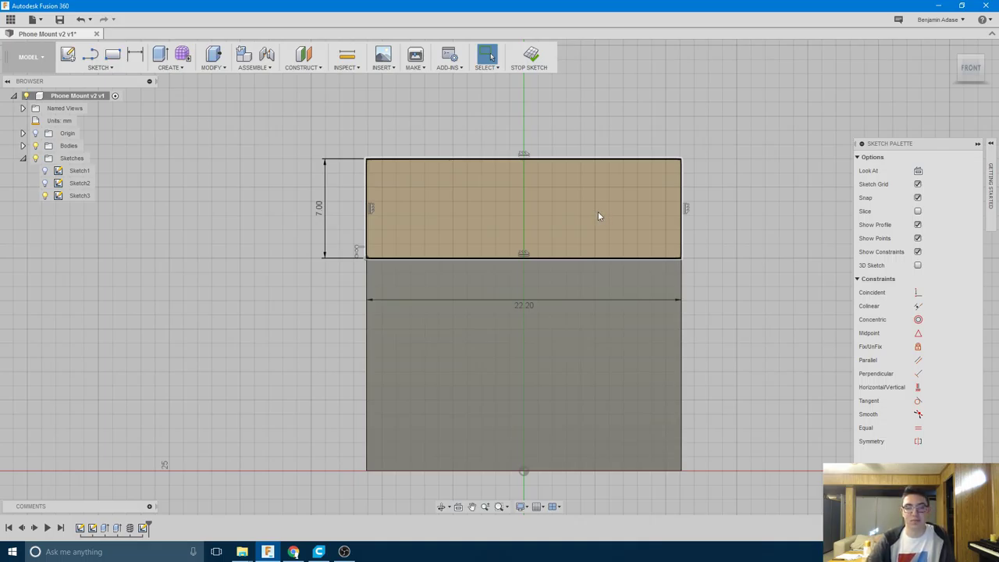
# Sketch a 7 mm by 7 mm square standing on the upper left corner of the 22.2 mm rectangle
pyautogui.click(113, 55)
pyautogui.click(365, 160)
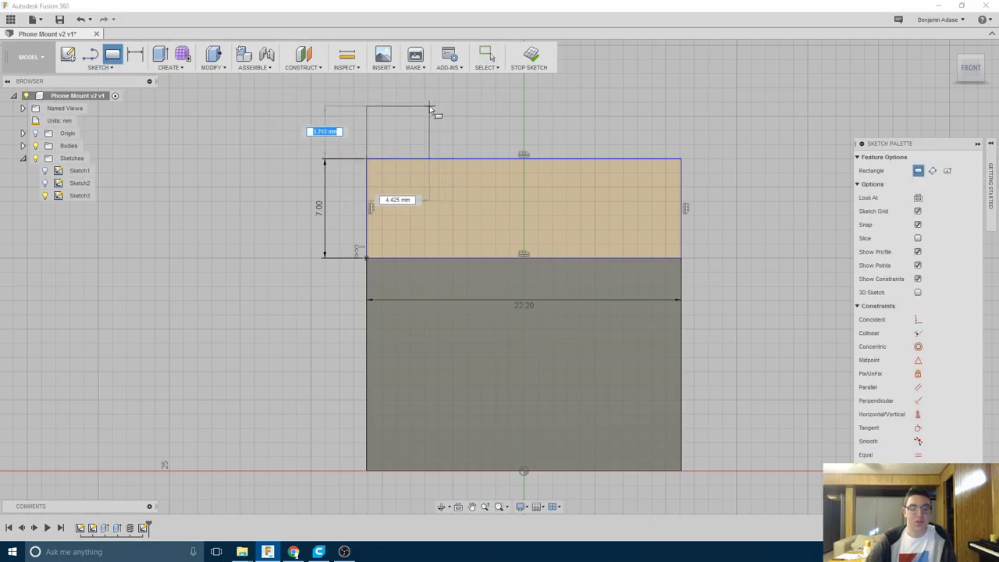
pyautogui.write('7')
pyautogui.press('Tab')
pyautogui.write('7')
pyautogui.press('Return')
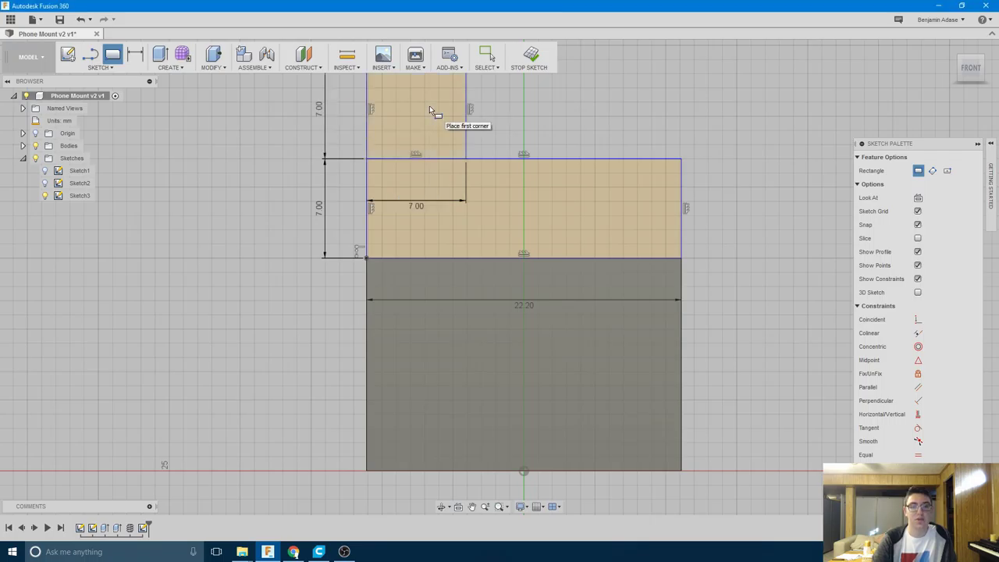
# Sketch an upright rectangle 7 mm wide and 72.6 mm high from the upper right corner of the 22.2 mm rectangle
pyautogui.moveTo(505, 104); pyautogui.dragTo(367, 175, button='middle')
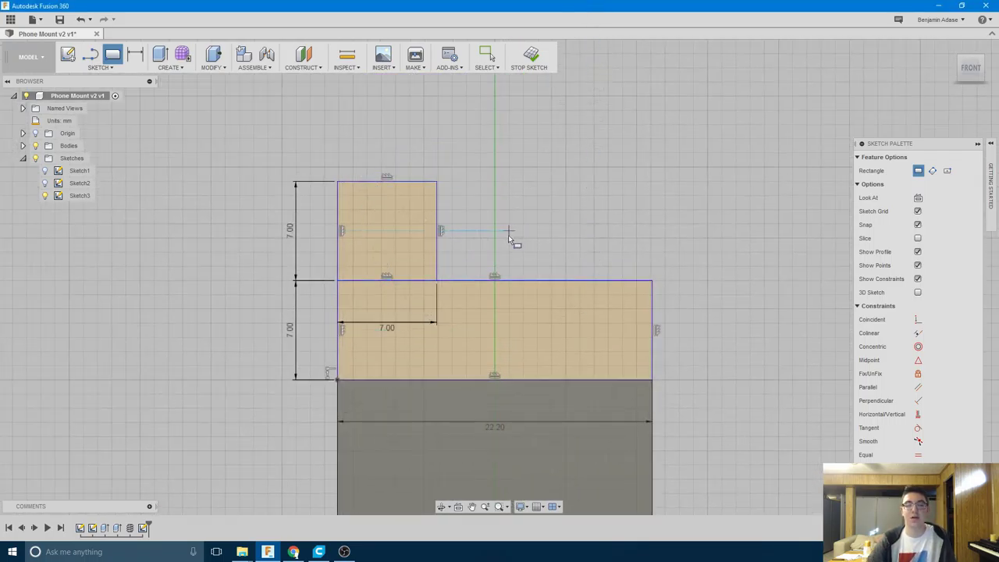
pyautogui.click(653, 281)
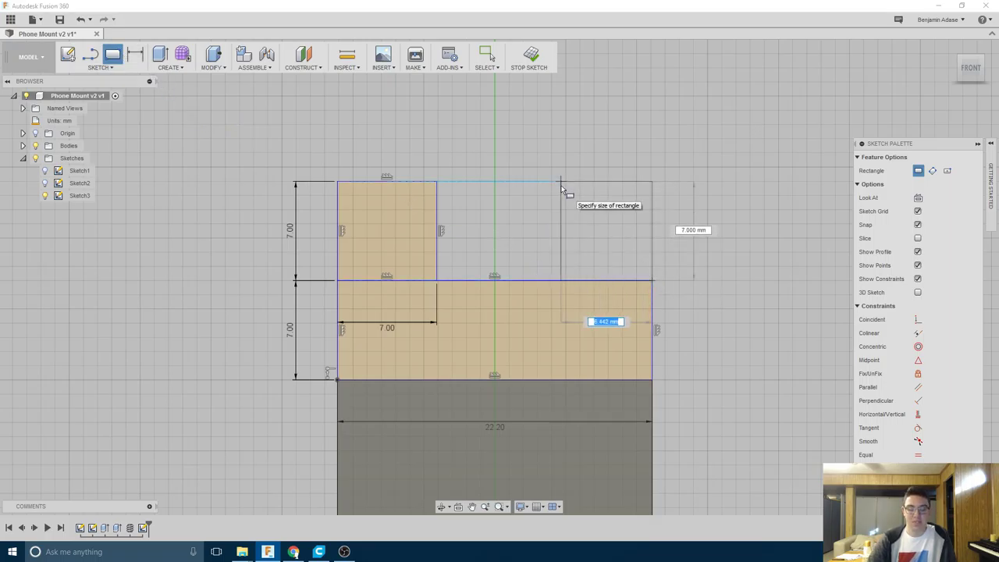
pyautogui.write('7')
pyautogui.press('Tab')
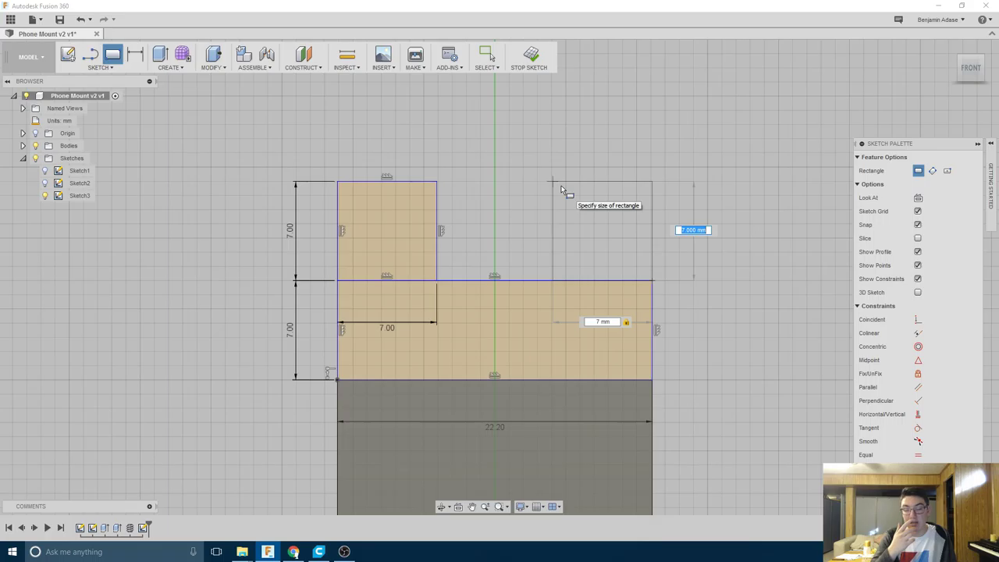
pyautogui.write('7')
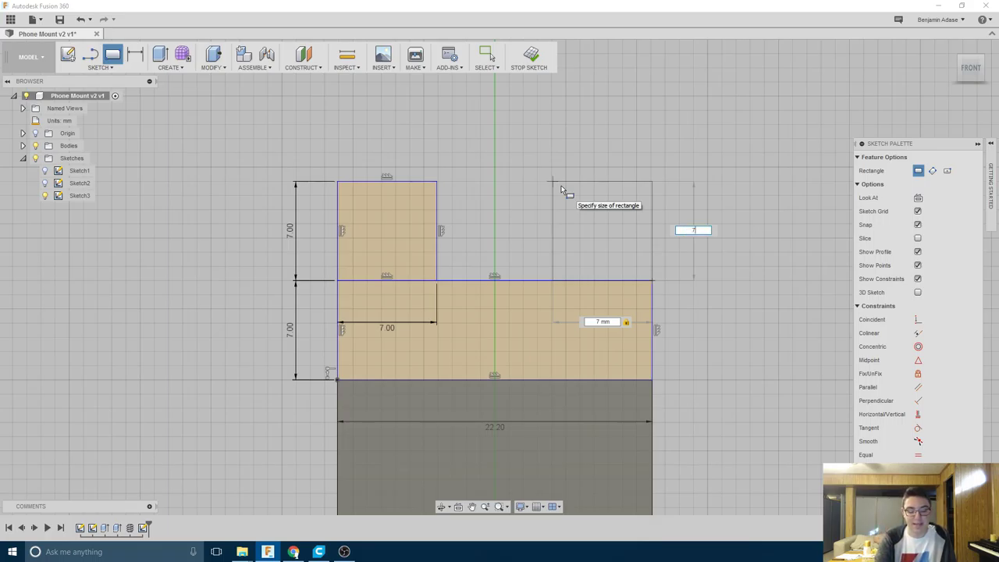
pyautogui.write('2.8')
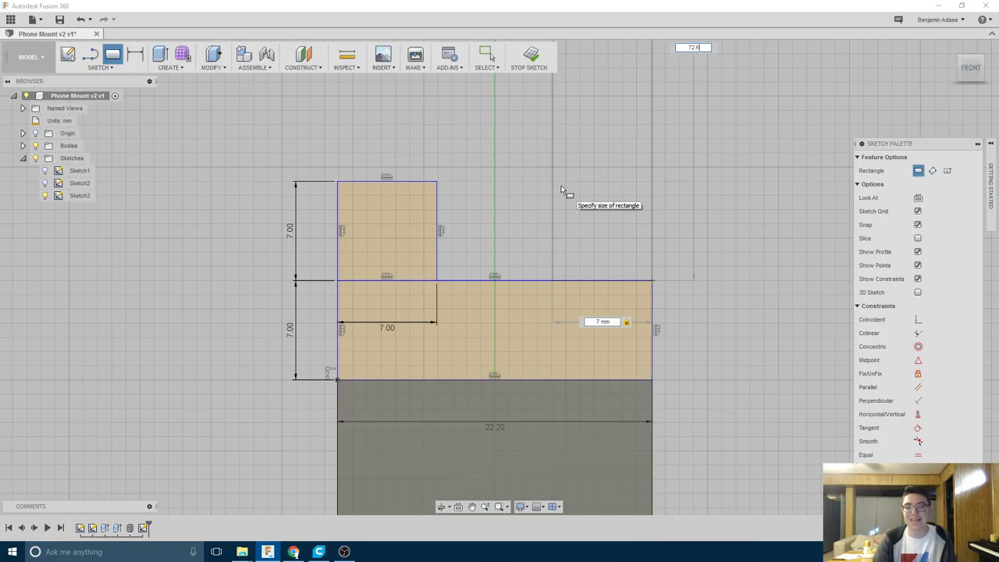
pyautogui.press('BackSpace')
pyautogui.press('BackSpace')
pyautogui.press('BackSpace')
pyautogui.press('BackSpace')
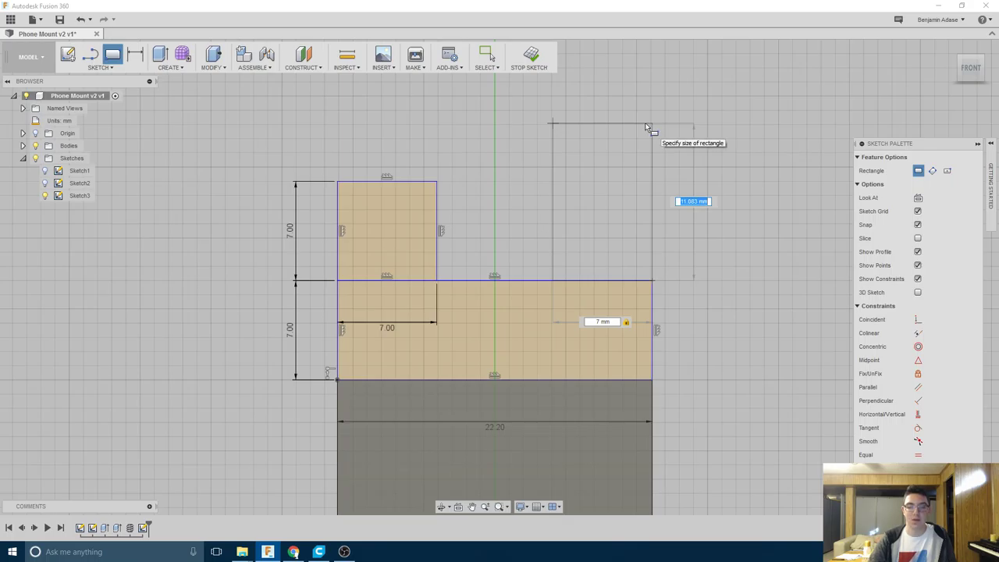
pyautogui.write('72.6')
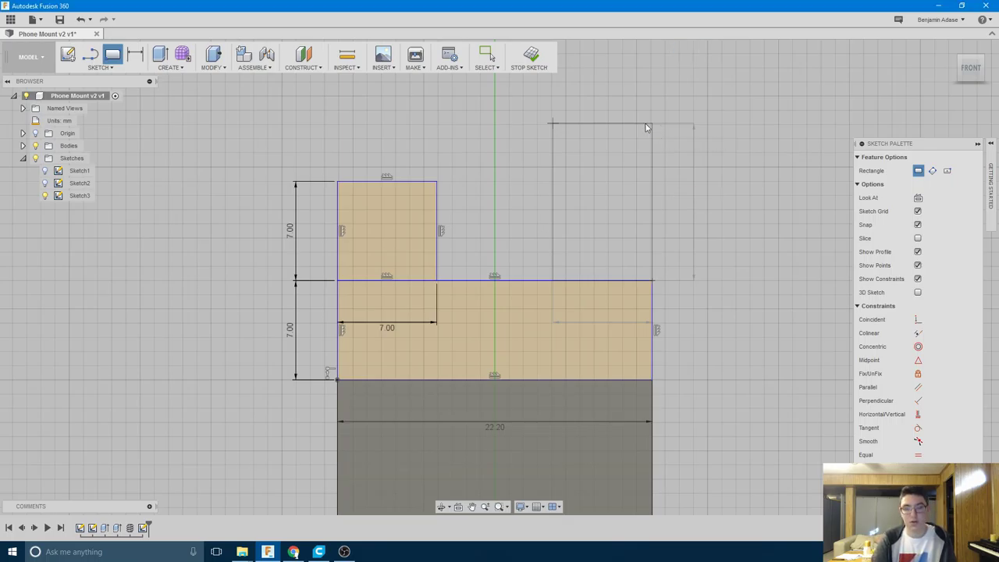
pyautogui.press('Return')
pyautogui.press('Escape')
# Sketch a rectangle 22.2 mm wide and 7 mm high on top of the upright, extending left from its upper right corner
pyautogui.moveTo(706, 107)
pyautogui.mouseDown(button='middle')
pyautogui.moveTo(706, 426)
pyautogui.moveTo(687, 426)
pyautogui.mouseUp(button='middle')
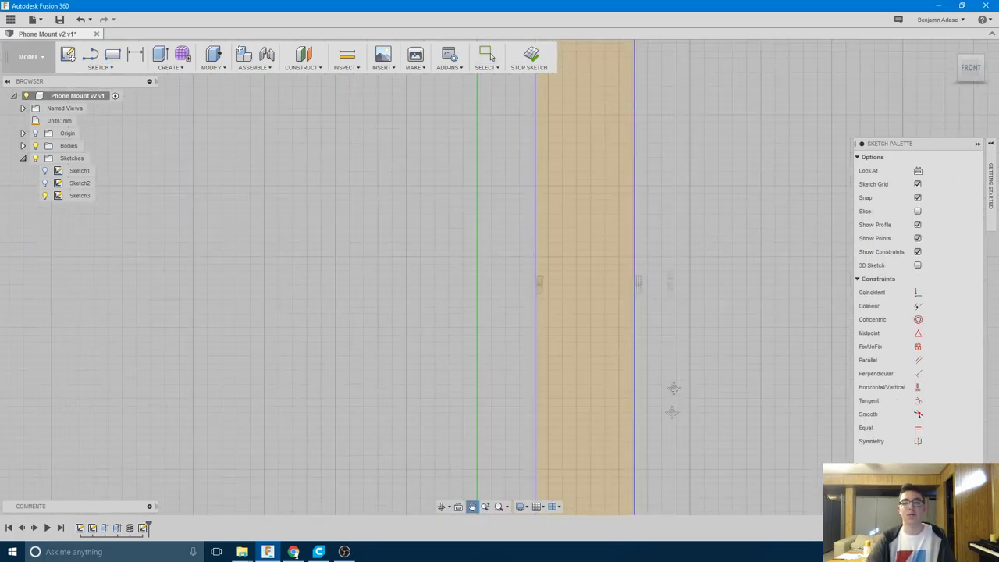
pyautogui.moveTo(664, 133); pyautogui.dragTo(665, 306, button='middle')
pyautogui.press('Escape')
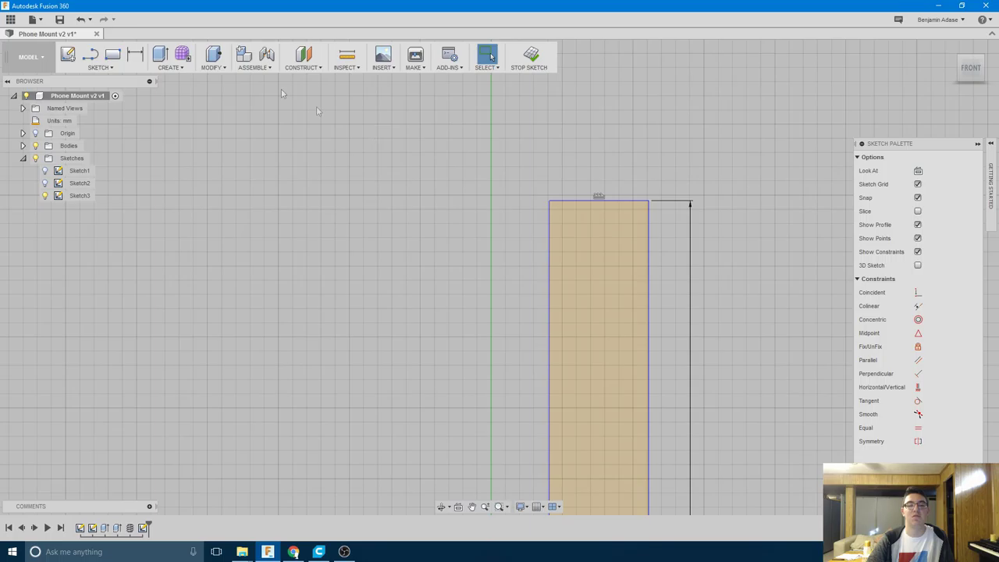
pyautogui.click(113, 54)
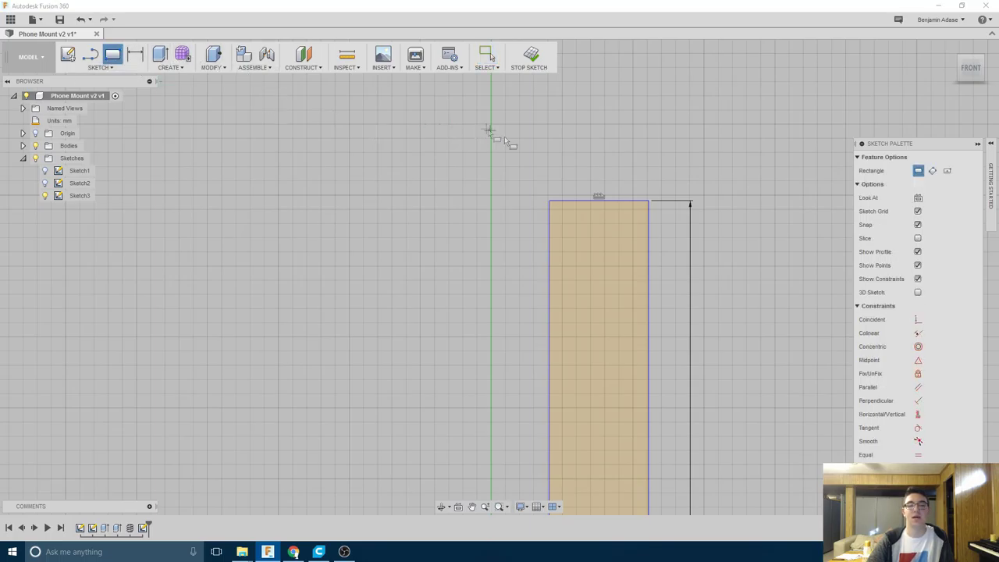
pyautogui.click(649, 201)
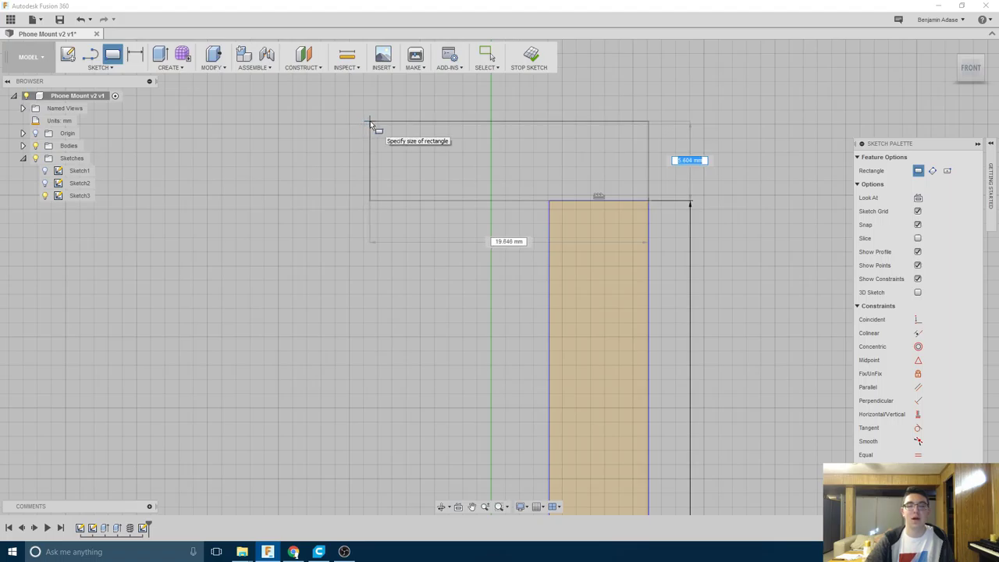
pyautogui.write('7')
pyautogui.press('Tab')
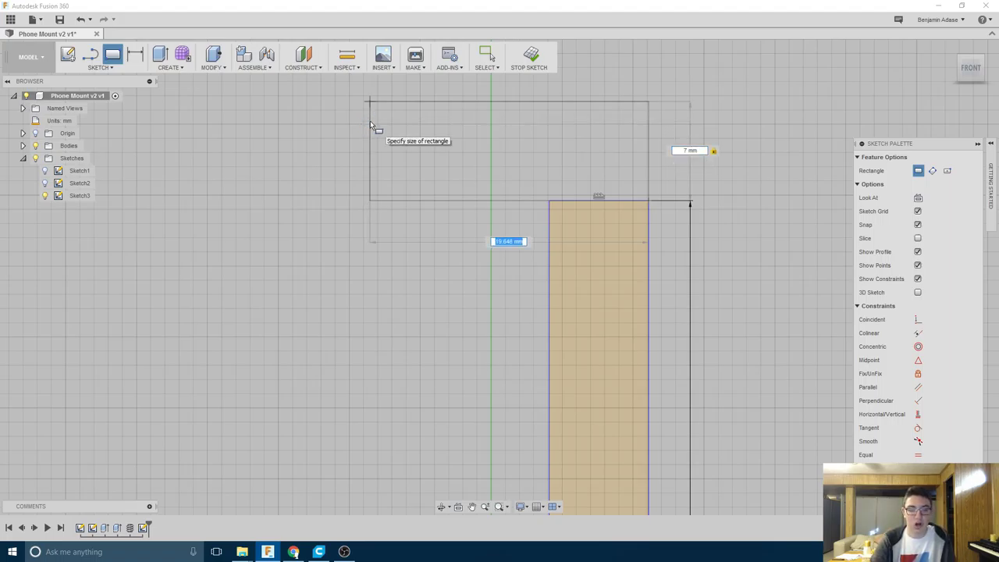
pyautogui.write('22.2')
pyautogui.press('Return')
pyautogui.press('Escape')
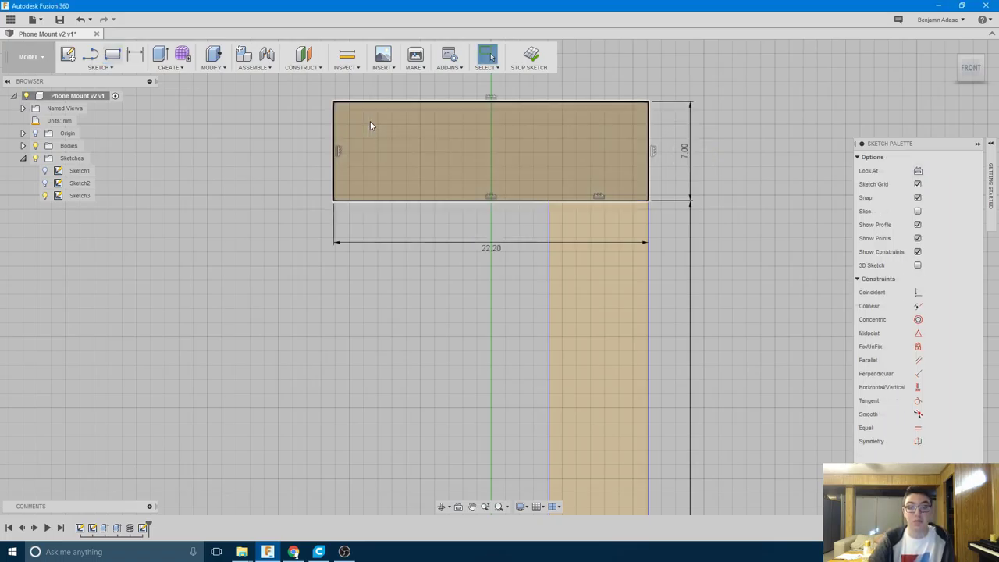
# Sketch a 7 mm by 7 mm square hanging below the left end of the upper 22.2 mm rectangle
pyautogui.click(112, 53)
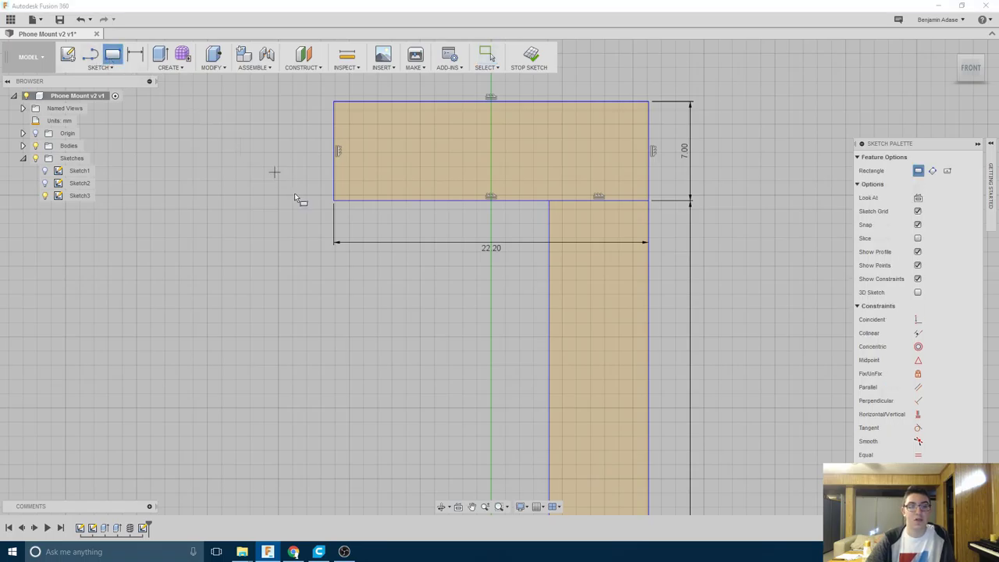
pyautogui.click(334, 199)
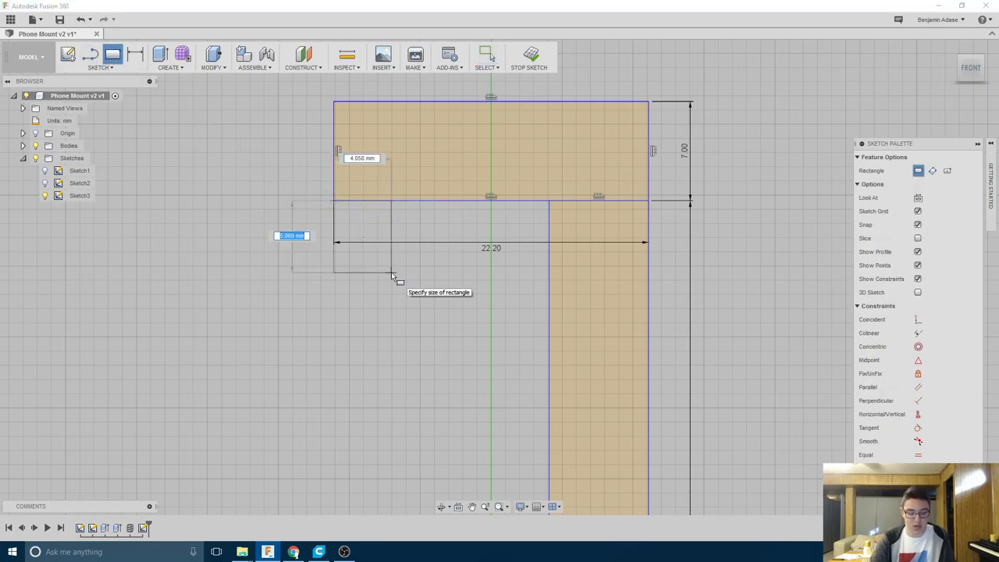
pyautogui.write('7')
pyautogui.press('Tab')
pyautogui.write('7')
pyautogui.press('Return')
pyautogui.press('Escape')
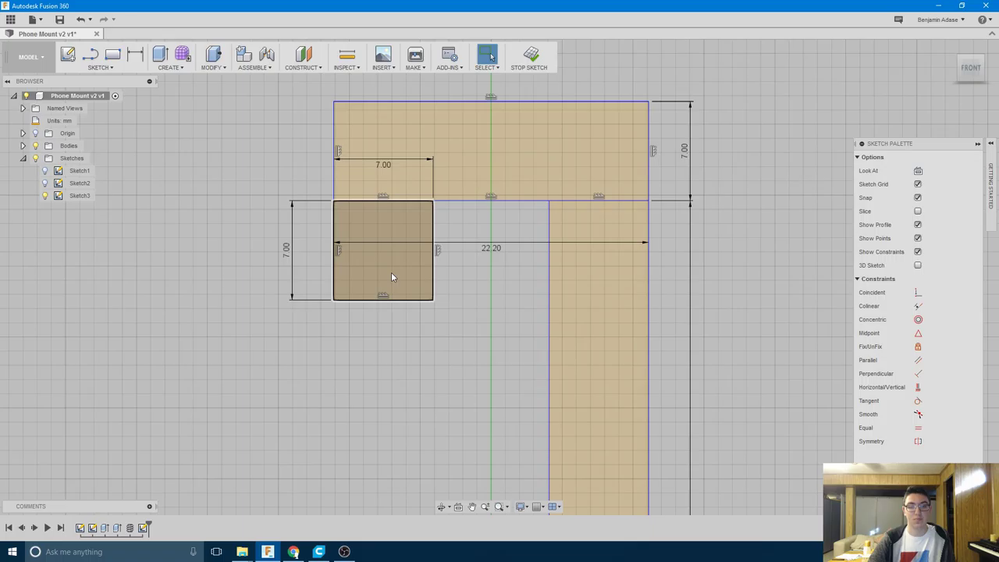
# Check the complete phone clamp outline above the block and finish the sketch
pyautogui.scroll(2, 457, 317)
pyautogui.scroll(-2, 457, 318)
pyautogui.moveTo(455, 319)
pyautogui.mouseDown(button='middle')
pyautogui.moveTo(510, 183)
pyautogui.moveTo(513, 261)
pyautogui.moveTo(510, 235)
pyautogui.mouseUp(button='middle')
pyautogui.scroll(-2, 511, 252)
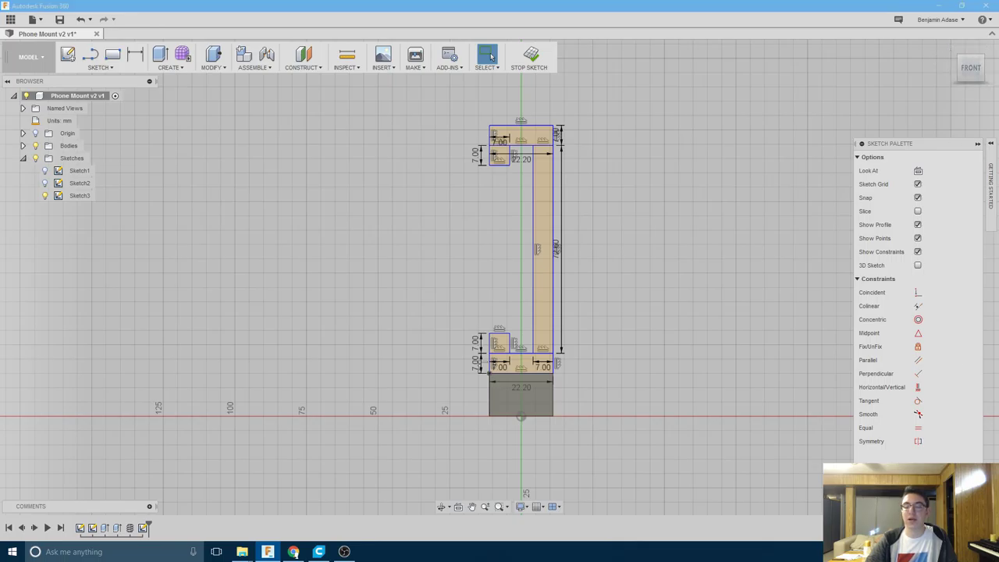
pyautogui.click(529, 55)
# Extrude all five clamp profiles of Sketch3 symmetrically by 14 mm, joining them to the base block
pyautogui.moveTo(572, 96)
pyautogui.mouseDown()
pyautogui.moveTo(464, 223)
pyautogui.moveTo(412, 379)
pyautogui.mouseUp()
pyautogui.click(582, 379)
pyautogui.moveTo(568, 370)
pyautogui.mouseDown()
pyautogui.moveTo(478, 266)
pyautogui.moveTo(437, 78)
pyautogui.mouseUp()
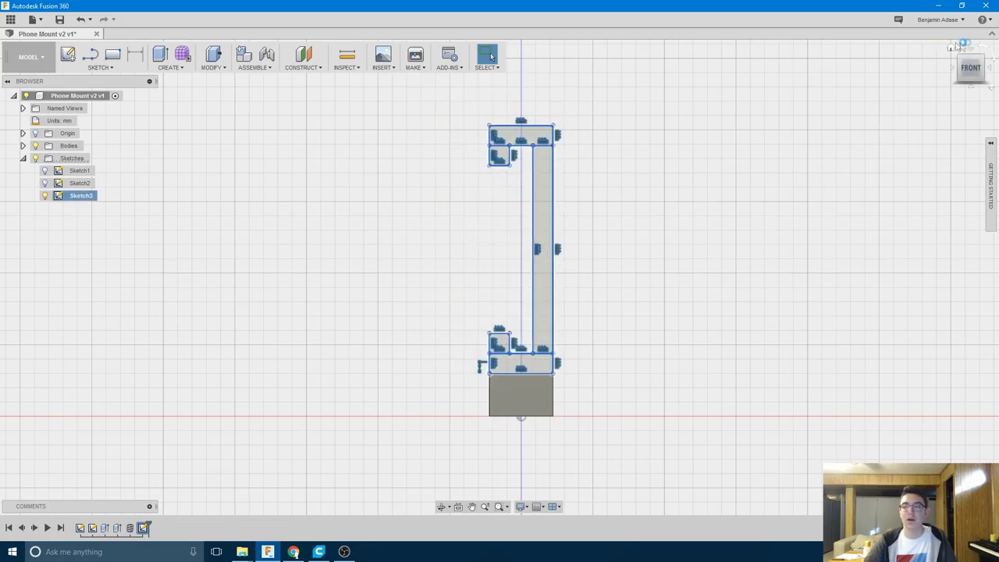
pyautogui.click(953, 47)
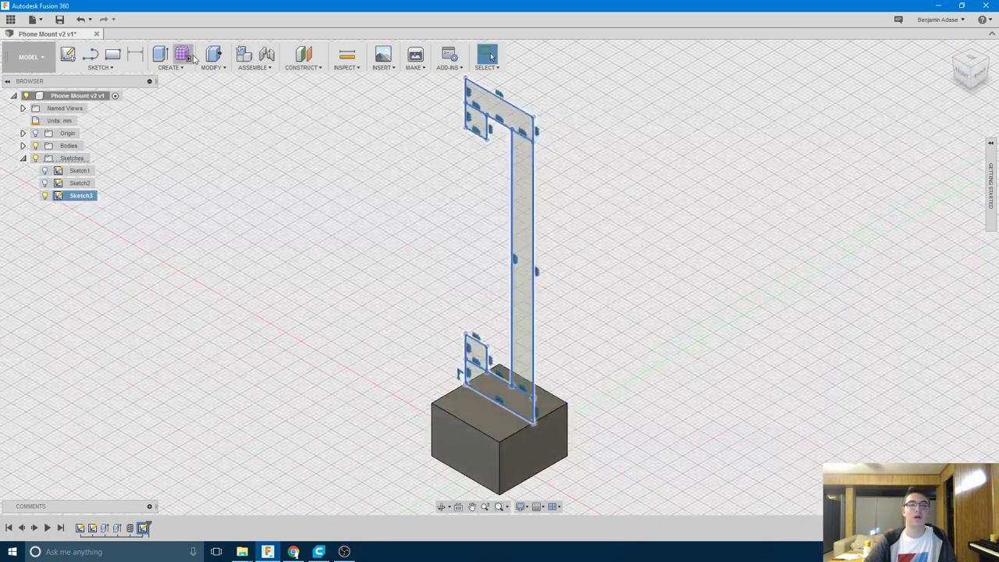
pyautogui.click(160, 55)
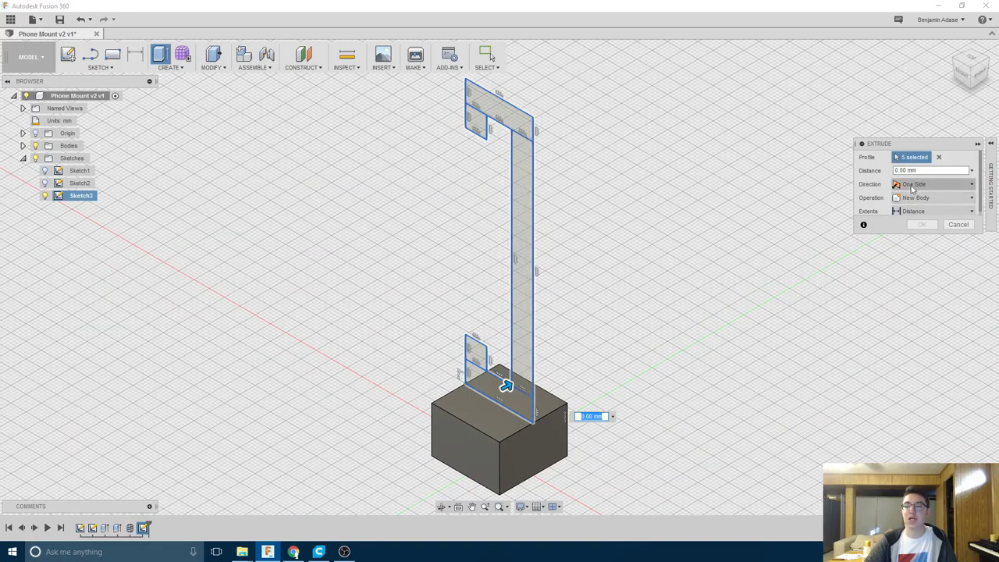
pyautogui.click(915, 187)
pyautogui.click(906, 225)
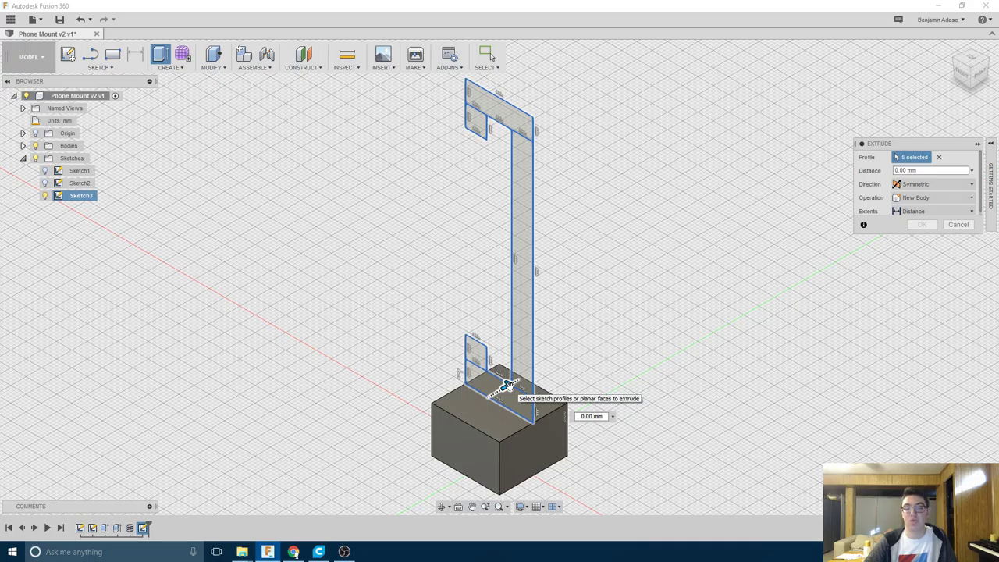
pyautogui.moveTo(508, 385); pyautogui.dragTo(550, 359)
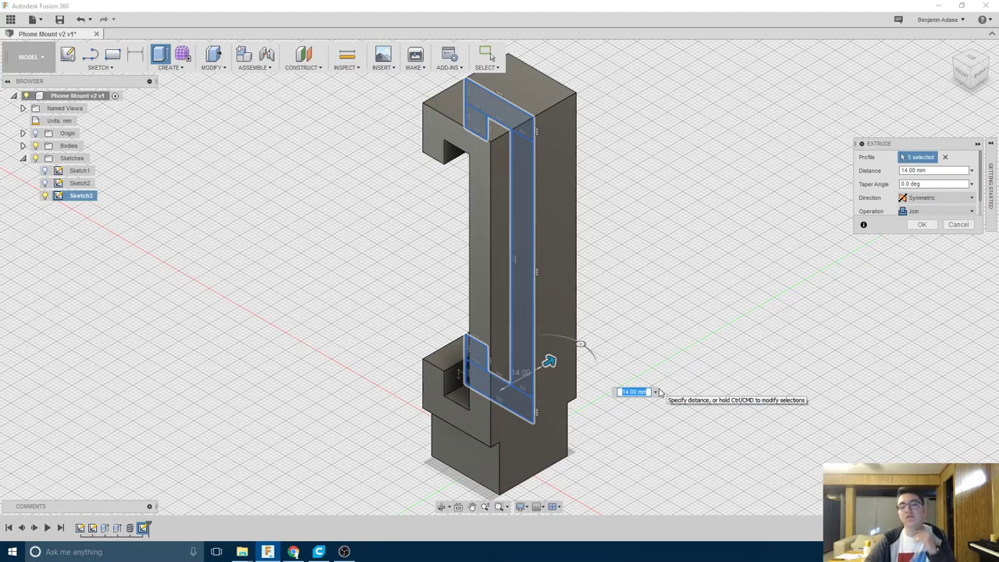
pyautogui.press('Return')
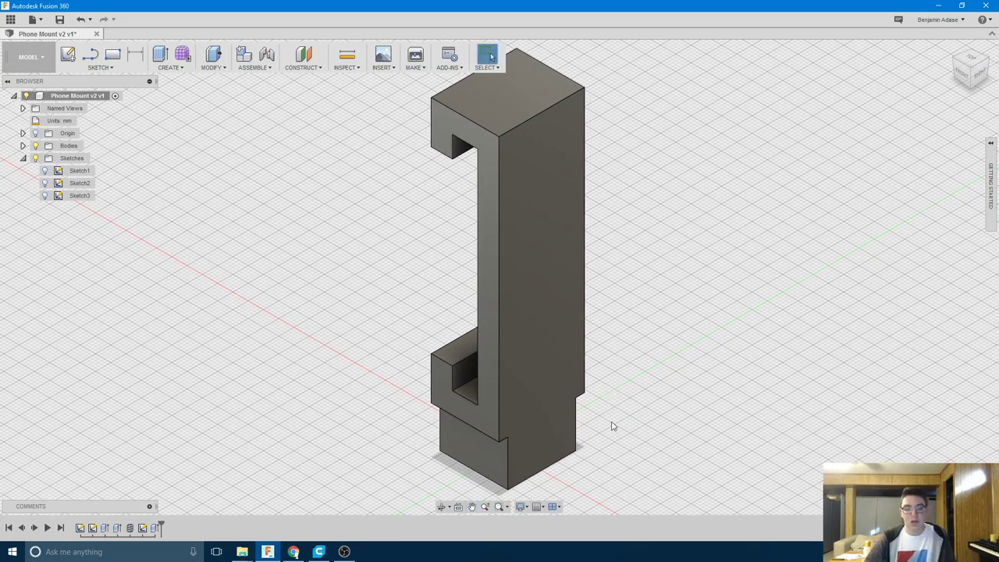
# Export the whole mount body for 3D printing as an STL at high refinement, without sending it to a print utility
pyautogui.keyDown('shift'); pyautogui.moveTo(614, 417); pyautogui.dragTo(669, 409, button='middle'); pyautogui.keyUp('shift')
pyautogui.press('Escape')
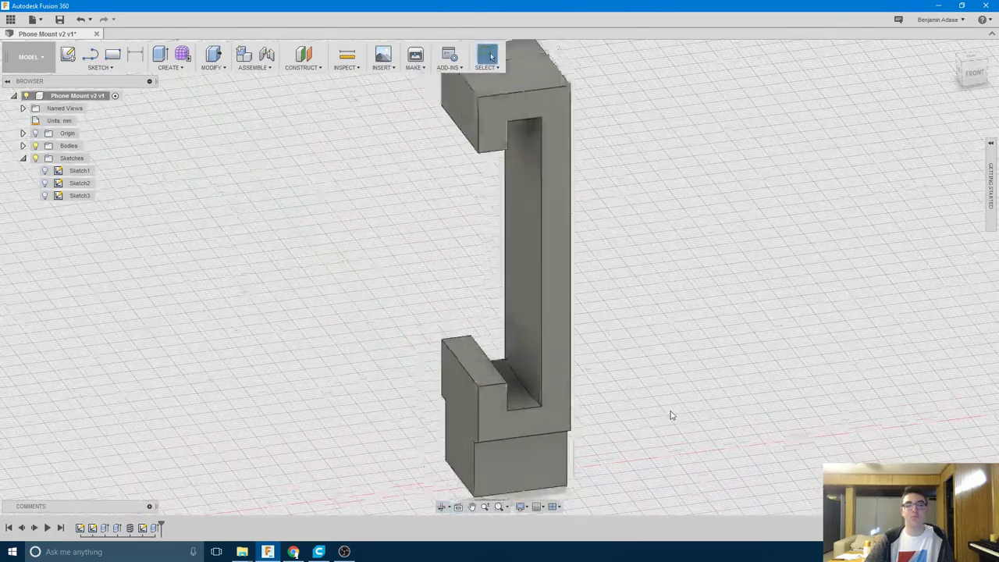
pyautogui.click(420, 61)
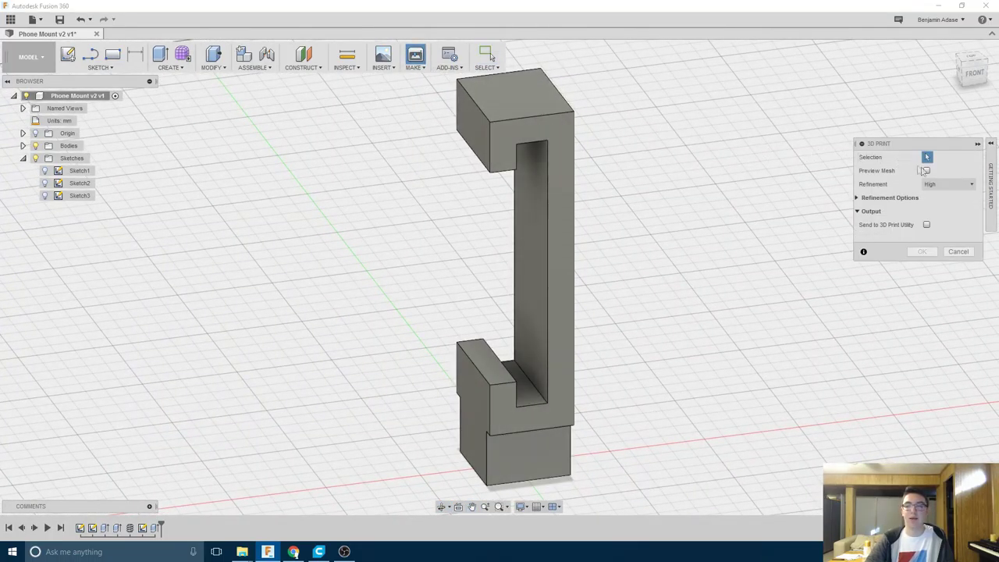
pyautogui.click(516, 125)
pyautogui.click(922, 252)
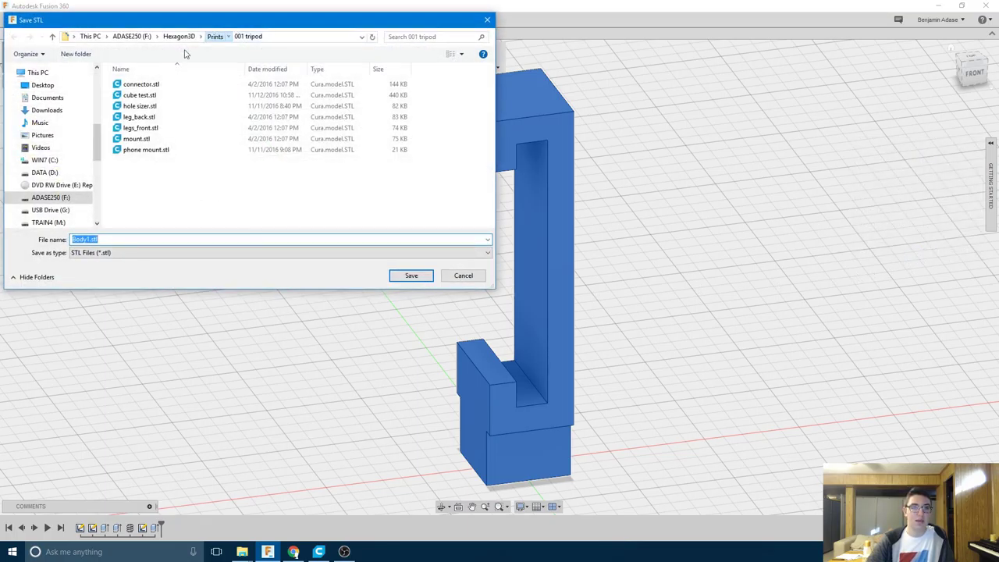
# Create a folder named "002 tripod mount" inside the Prints folder
pyautogui.click(215, 36)
pyautogui.click(88, 57)
pyautogui.write('0')
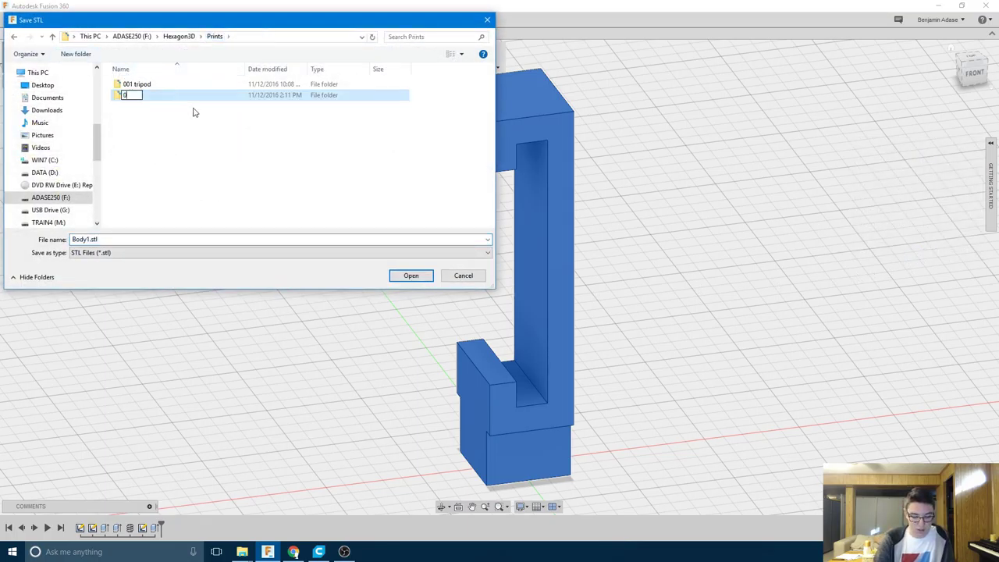
pyautogui.write('01 t')
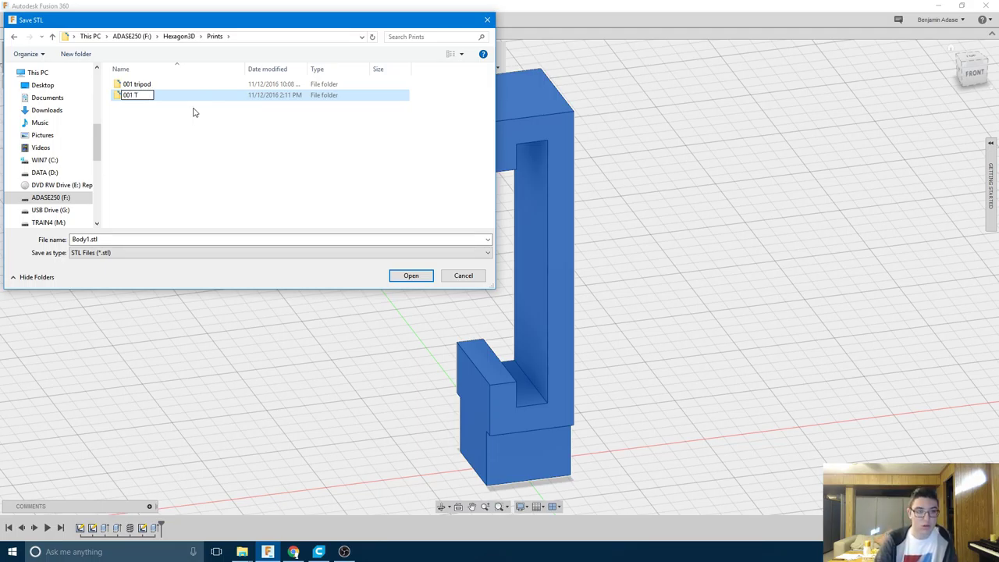
pyautogui.write('ripod mount')
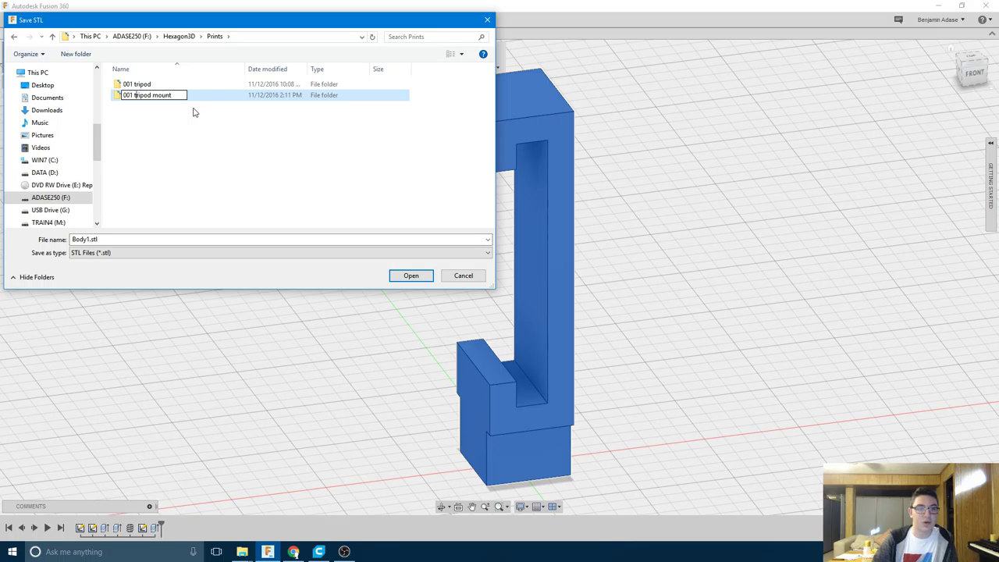
pyautogui.press('BackSpace')
pyautogui.write('2')
pyautogui.press('Return')
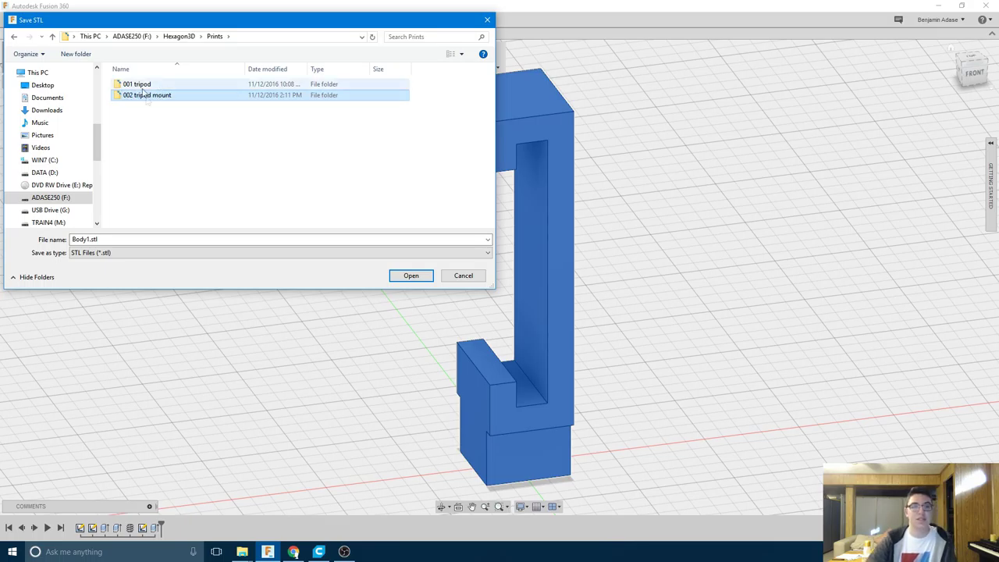
# Save the STL file as "phone mount 14-20" in the "002 tripod mount" folder
pyautogui.doubleClick(149, 99)
pyautogui.doubleClick(273, 239)
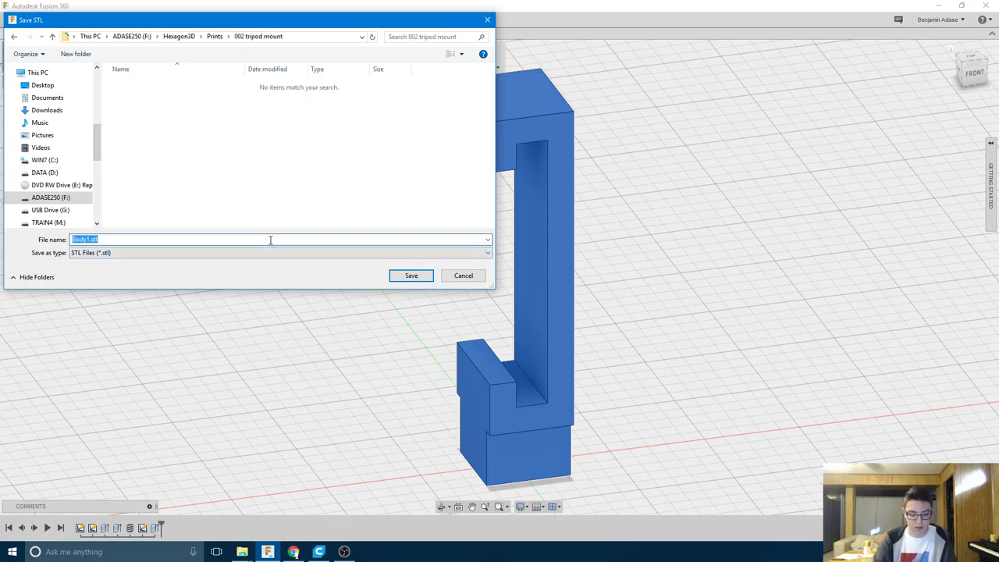
pyautogui.write('ph')
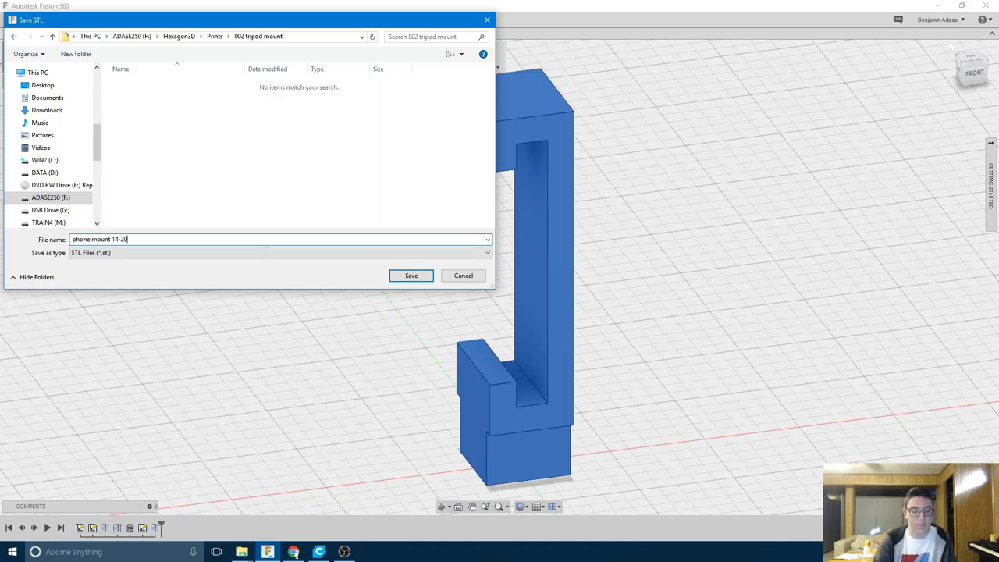
pyautogui.write('one mount 14-20')
pyautogui.press('Return')
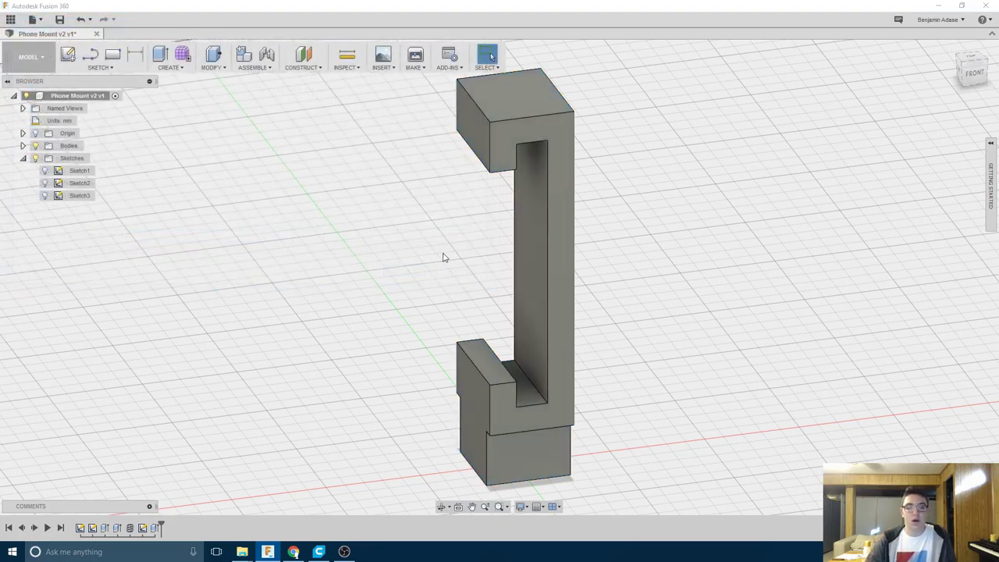